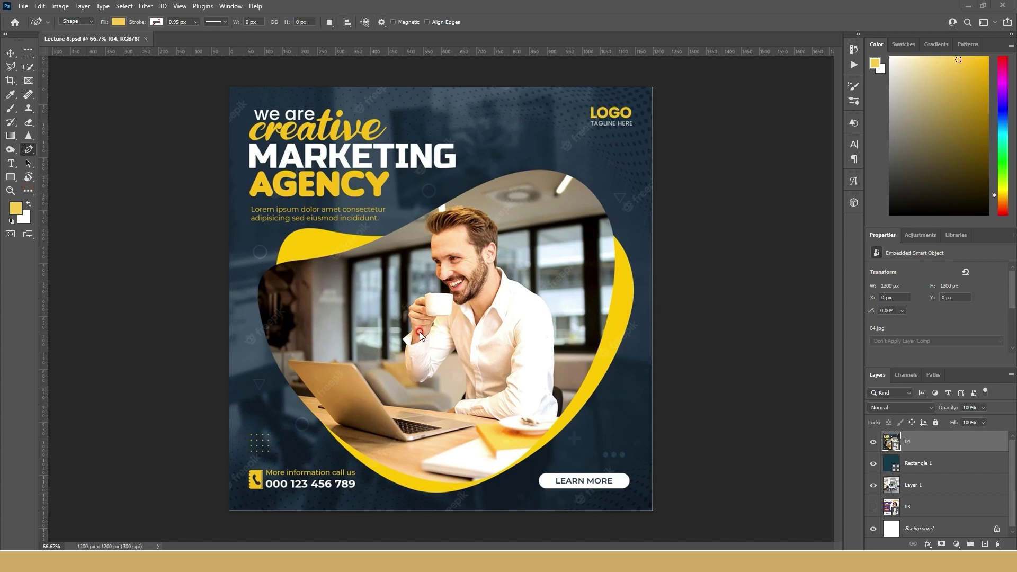
Briefly hide and re-show layer 04 and the teal rectangle to inspect the photo beneath
{"action": "left_click", "coordinate": [872, 442]}
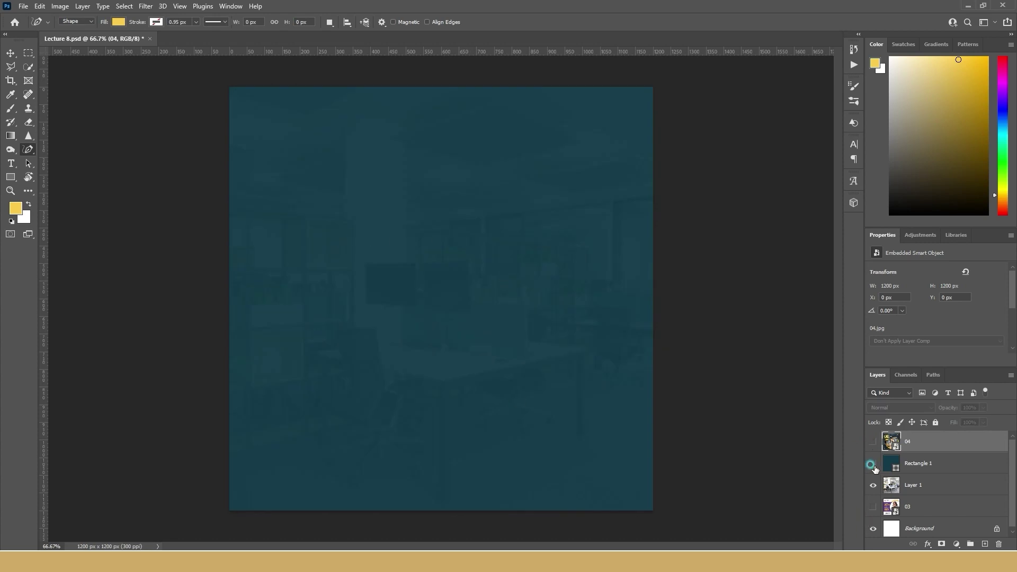
{"action": "left_click", "coordinate": [873, 464]}
{"action": "left_click", "coordinate": [872, 464]}
{"action": "left_click", "coordinate": [873, 442]}
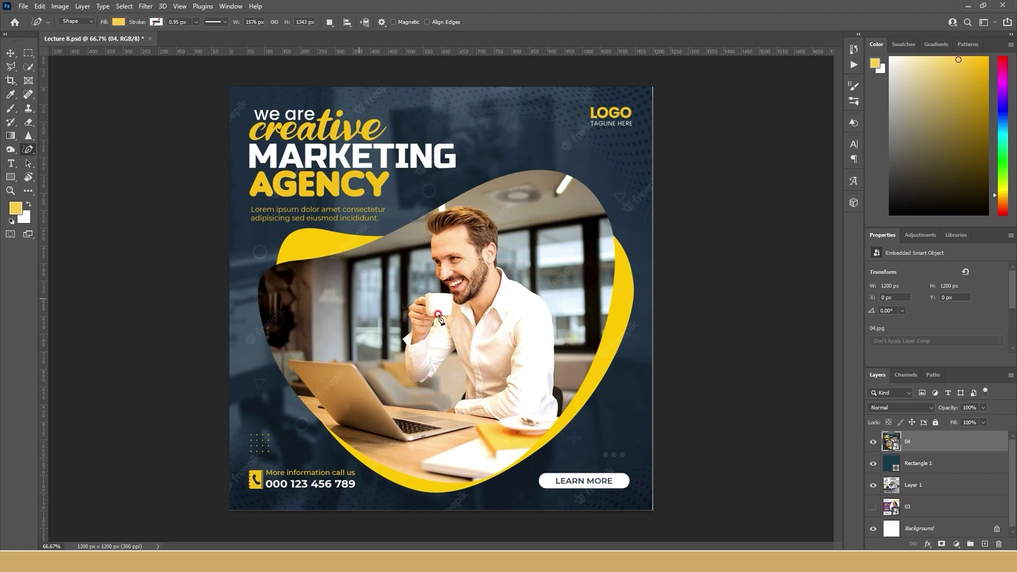
Switch the Pen tool to the Curvature Pen Tool
{"action": "right_click", "coordinate": [34, 152]}
{"action": "left_click", "coordinate": [58, 151]}
{"action": "left_click_drag", "start_coordinate": [11, 177], "coordinate": [59, 182]}
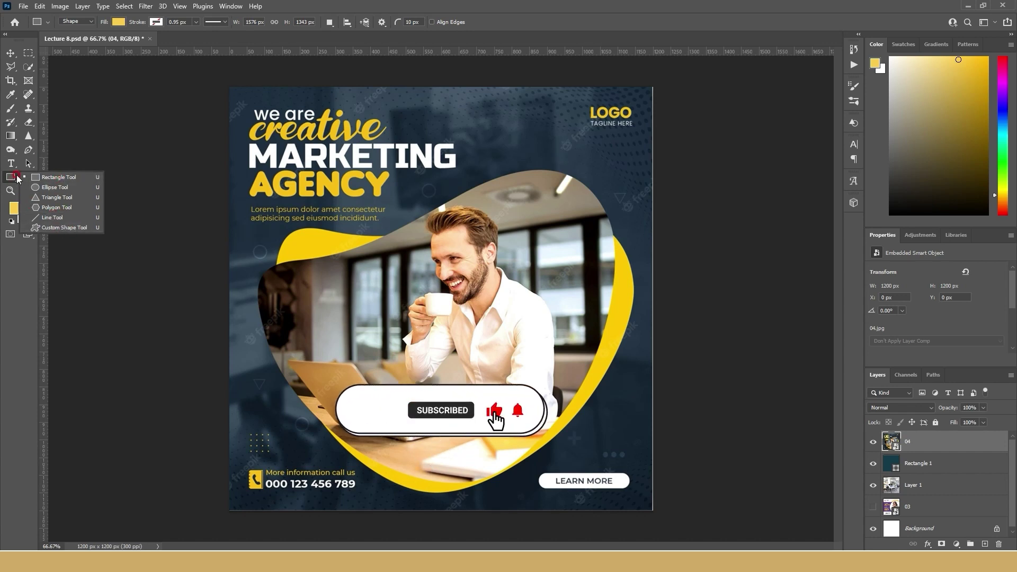
{"action": "left_click", "coordinate": [27, 152]}
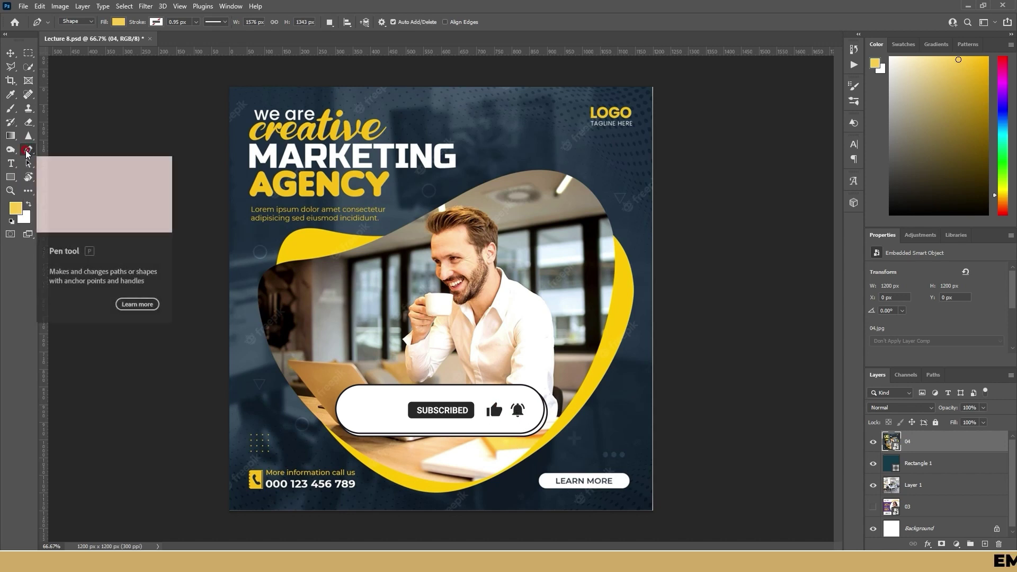
{"action": "right_click", "coordinate": [32, 152]}
{"action": "left_click_drag", "start_coordinate": [38, 153], "coordinate": [88, 173]}
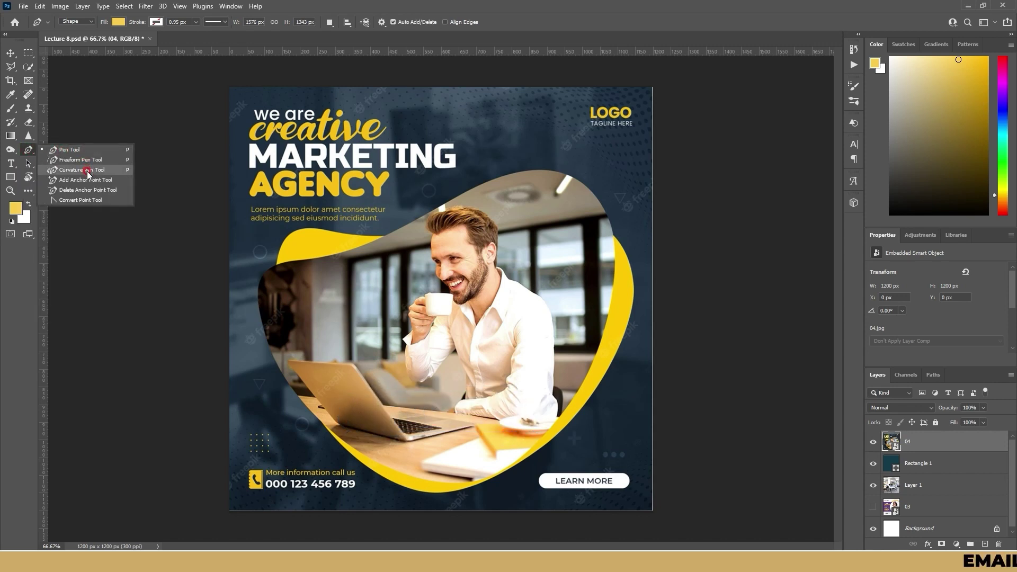
{"action": "left_click", "coordinate": [88, 174]}
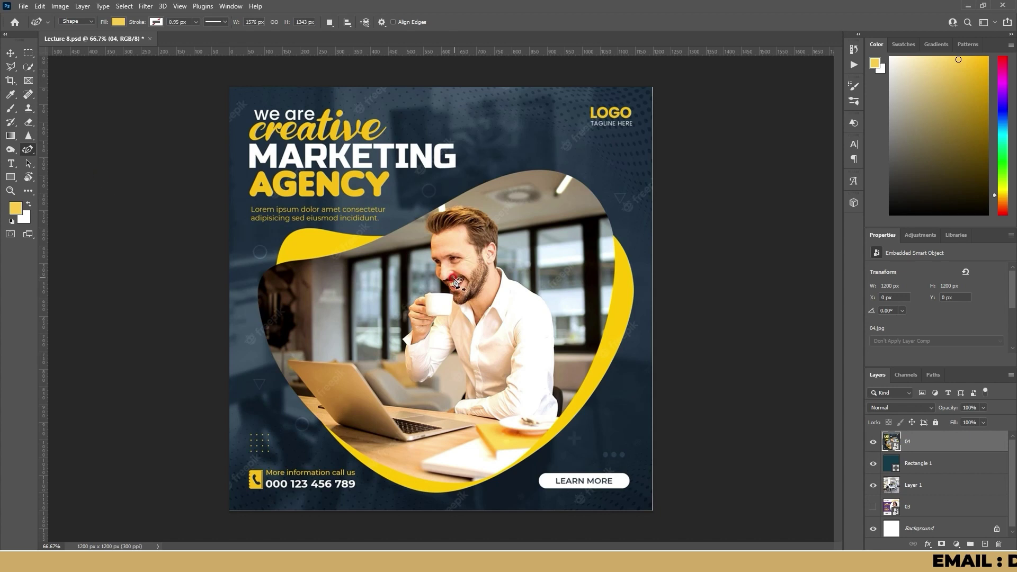
Trace a closed rough blob around the photo frame's top, right, bottom and left edges
{"action": "left_click", "coordinate": [459, 198]}
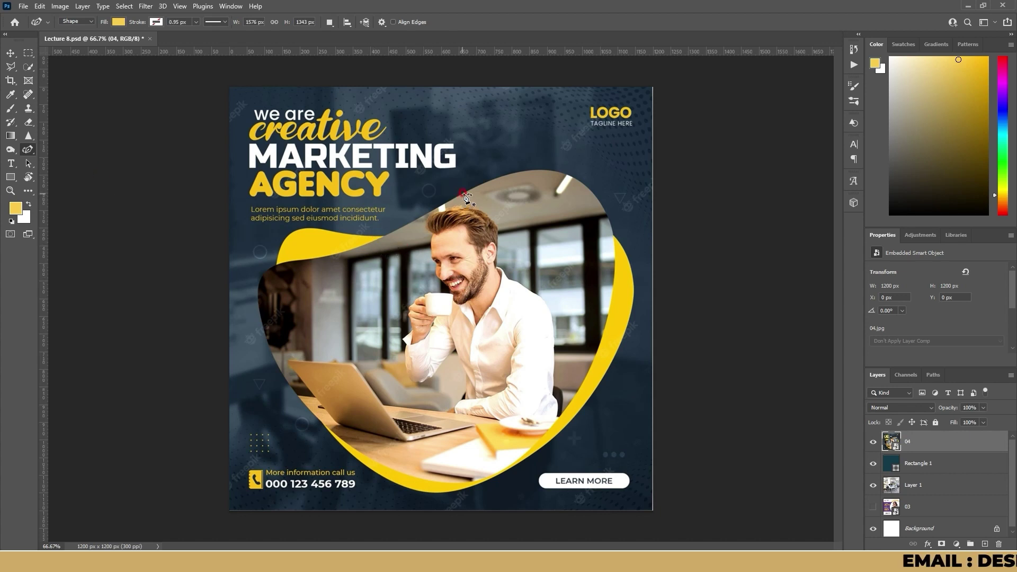
{"action": "left_click", "coordinate": [614, 265]}
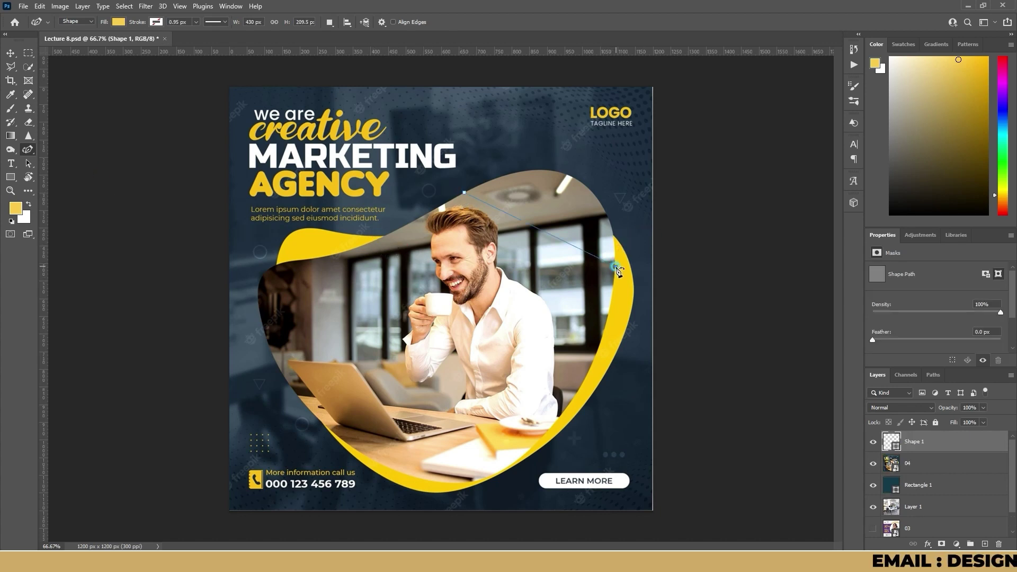
{"action": "left_click", "coordinate": [401, 473]}
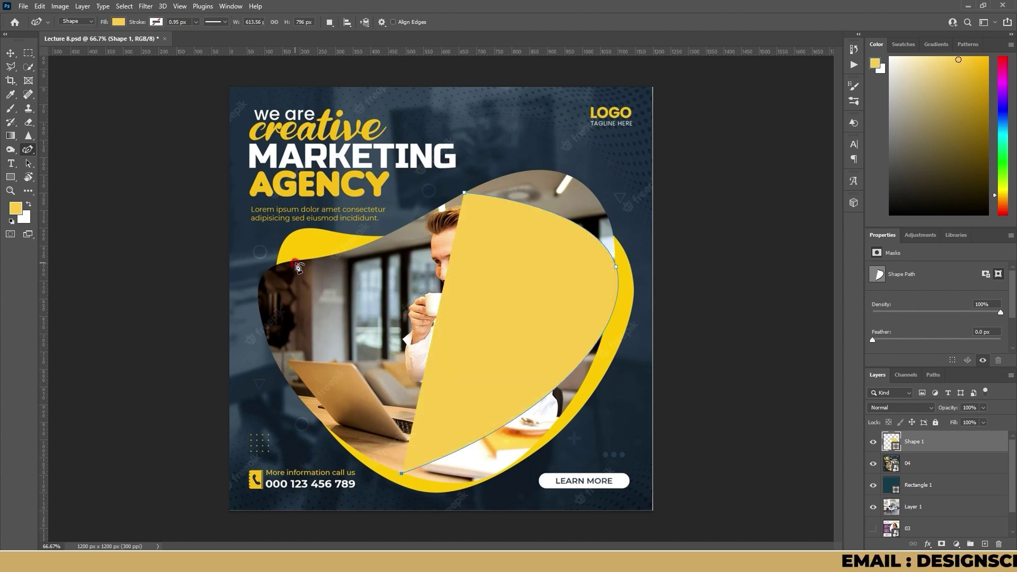
{"action": "left_click", "coordinate": [296, 263]}
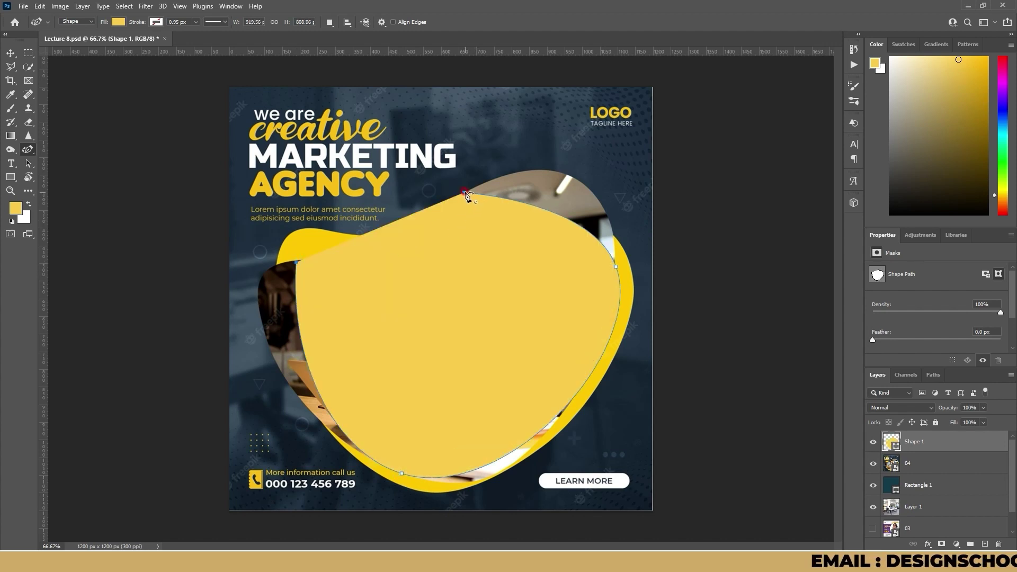
{"action": "left_click", "coordinate": [465, 192]}
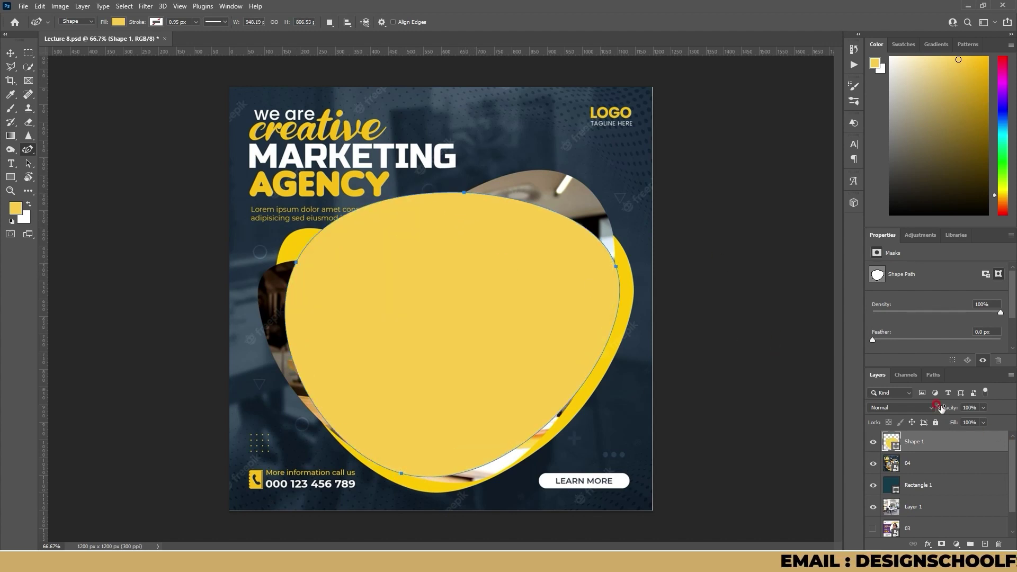
Set Shape 1 to 43% opacity and drag its points to the frame's edges
{"action": "left_click_drag", "start_coordinate": [943, 409], "coordinate": [903, 408]}
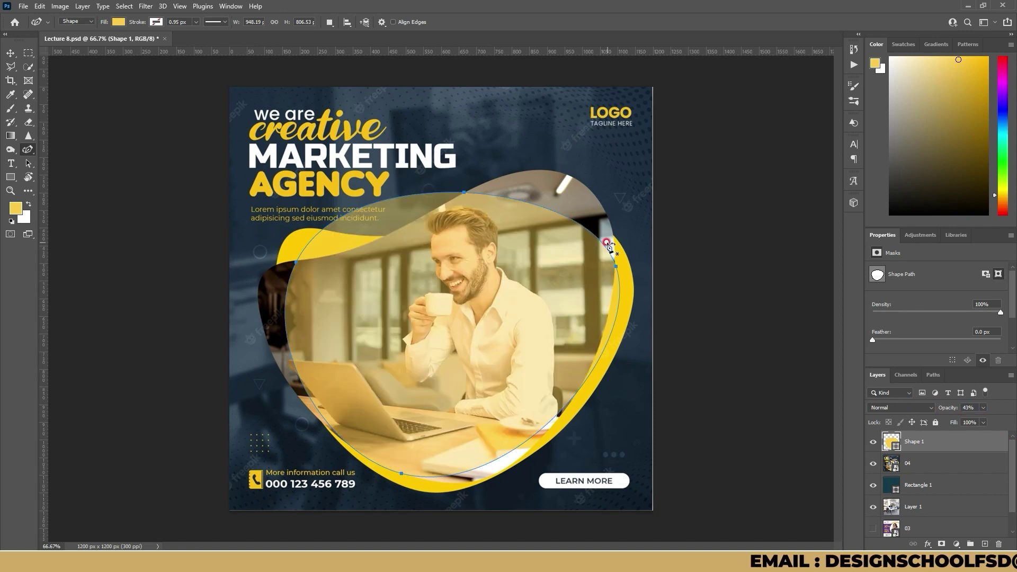
{"action": "left_click_drag", "start_coordinate": [617, 266], "coordinate": [609, 218]}
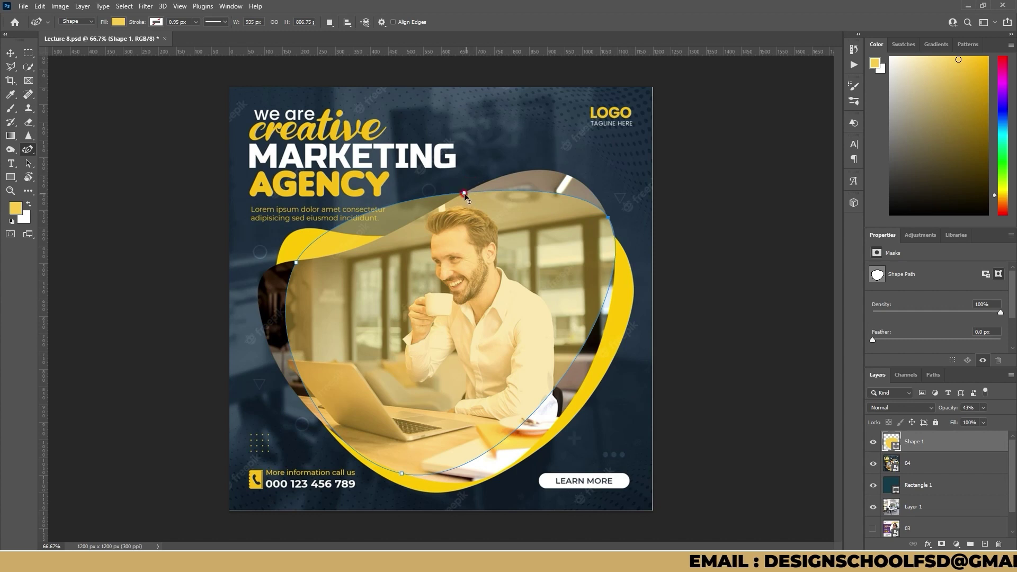
{"action": "left_click_drag", "start_coordinate": [473, 191], "coordinate": [569, 173]}
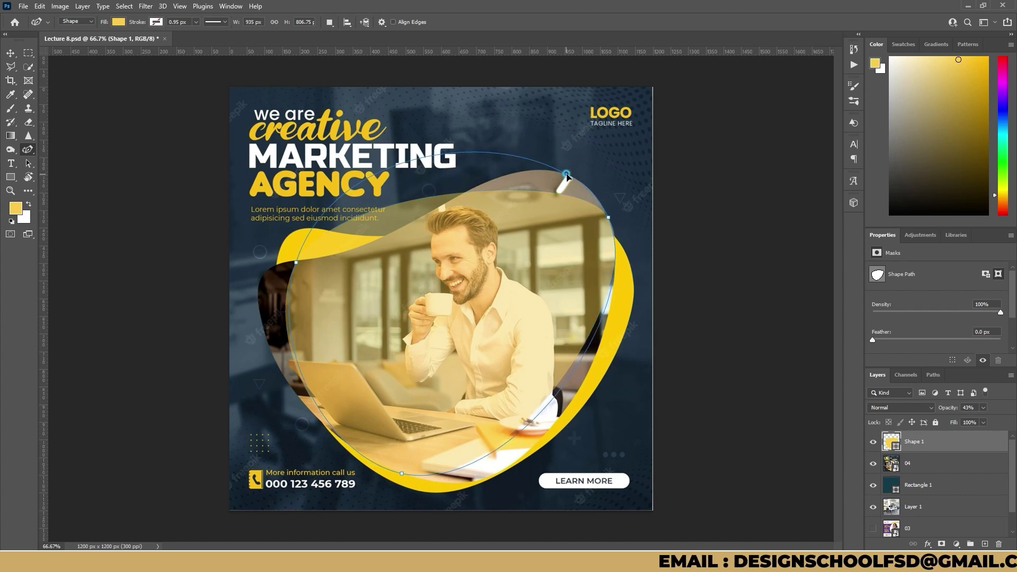
{"action": "left_click_drag", "start_coordinate": [427, 154], "coordinate": [442, 201]}
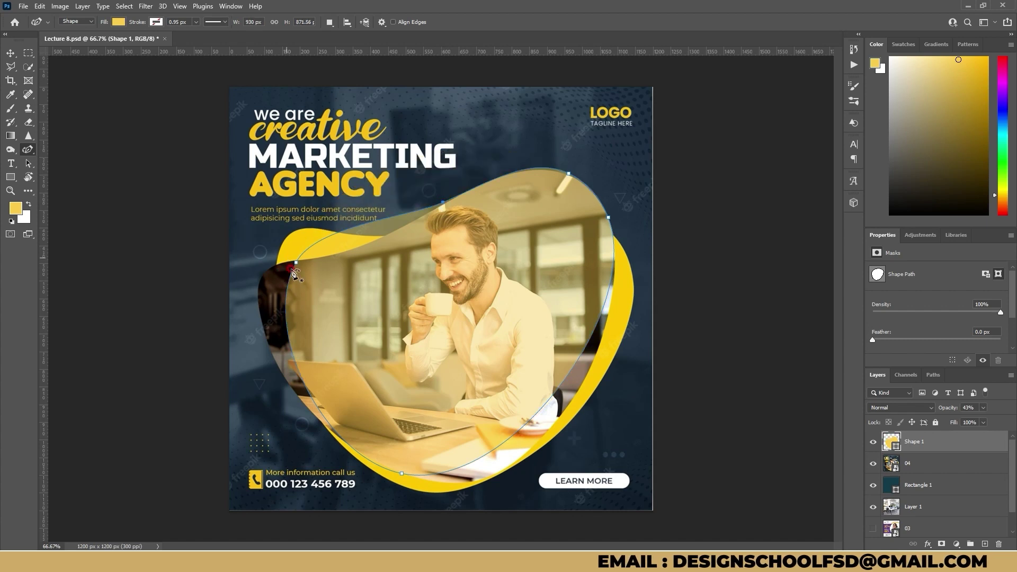
{"action": "mouse_move", "coordinate": [295, 262]}
{"action": "left_mouse_down"}
{"action": "mouse_move", "coordinate": [258, 283]}
{"action": "mouse_move", "coordinate": [265, 272]}
{"action": "left_mouse_up"}
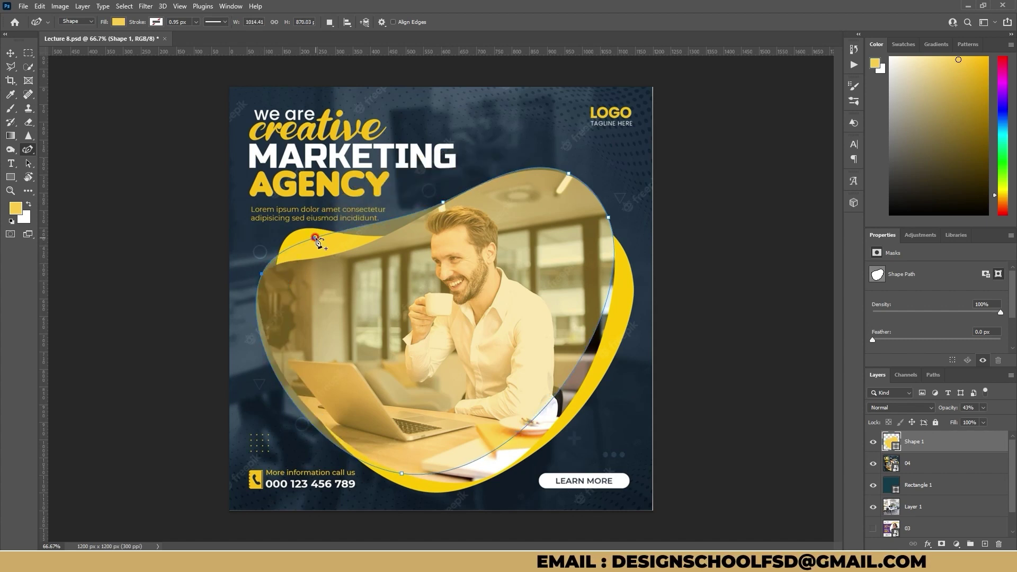
{"action": "mouse_move", "coordinate": [318, 239]}
{"action": "left_mouse_down"}
{"action": "mouse_move", "coordinate": [336, 257]}
{"action": "mouse_move", "coordinate": [348, 253]}
{"action": "left_mouse_up"}
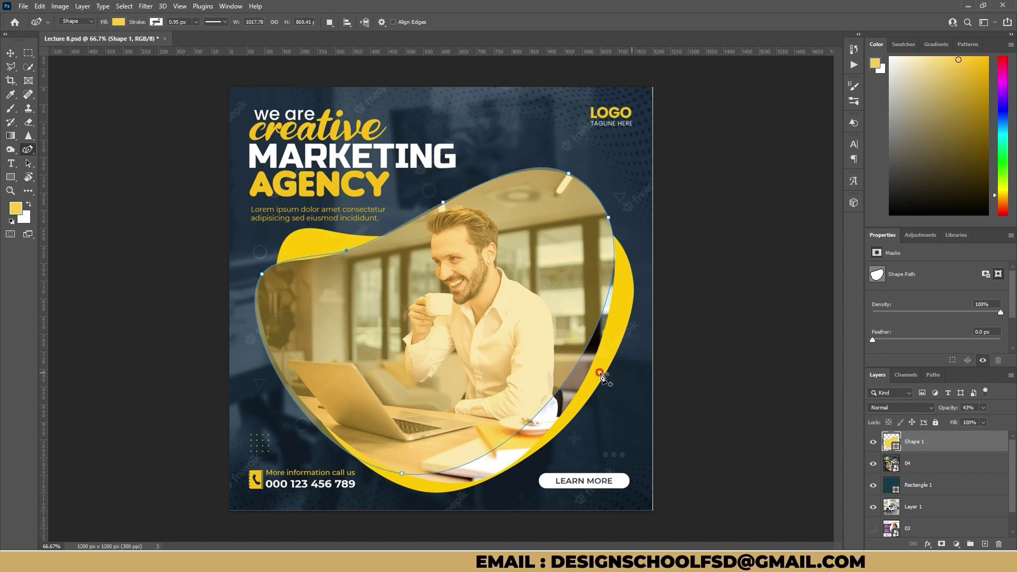
{"action": "left_click_drag", "start_coordinate": [401, 472], "coordinate": [282, 373]}
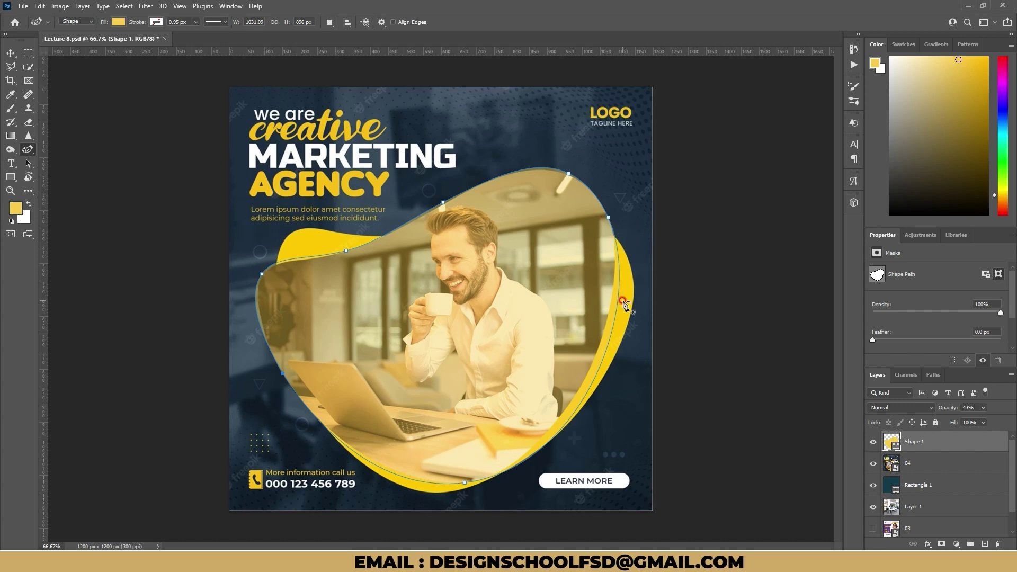
{"action": "left_click_drag", "start_coordinate": [618, 301], "coordinate": [611, 302]}
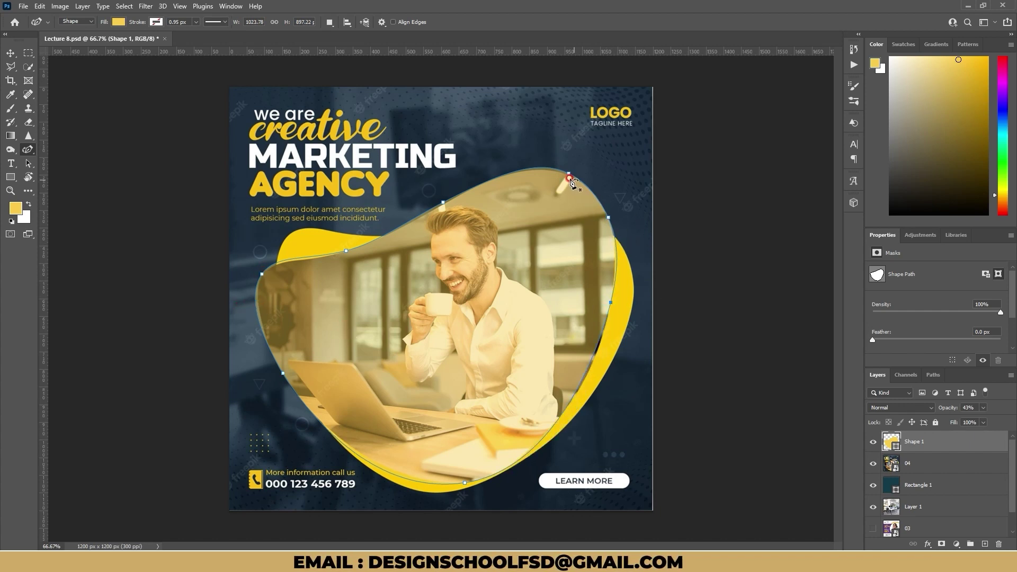
{"action": "left_click_drag", "start_coordinate": [568, 172], "coordinate": [571, 177]}
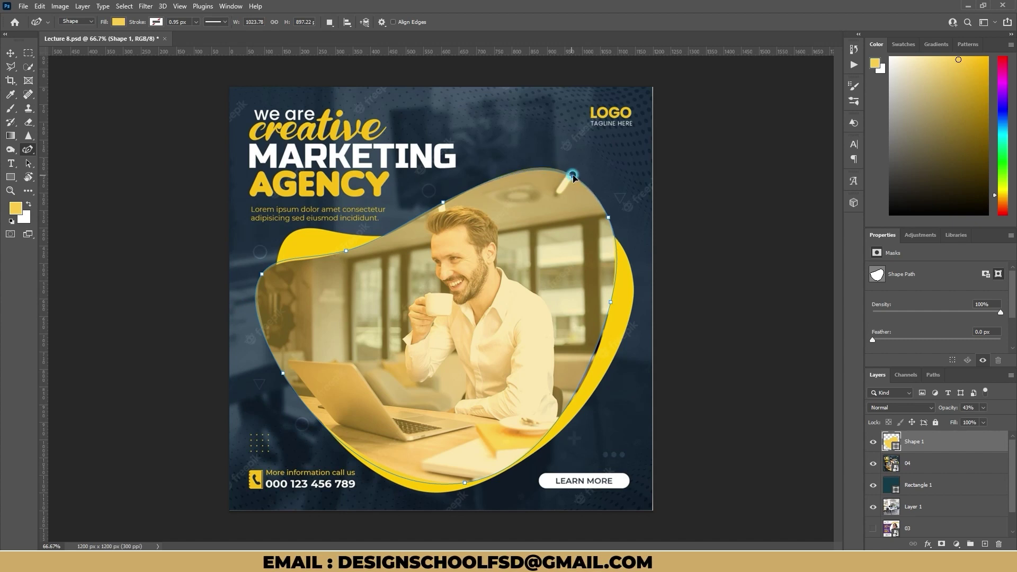
{"action": "left_click_drag", "start_coordinate": [574, 177], "coordinate": [563, 170]}
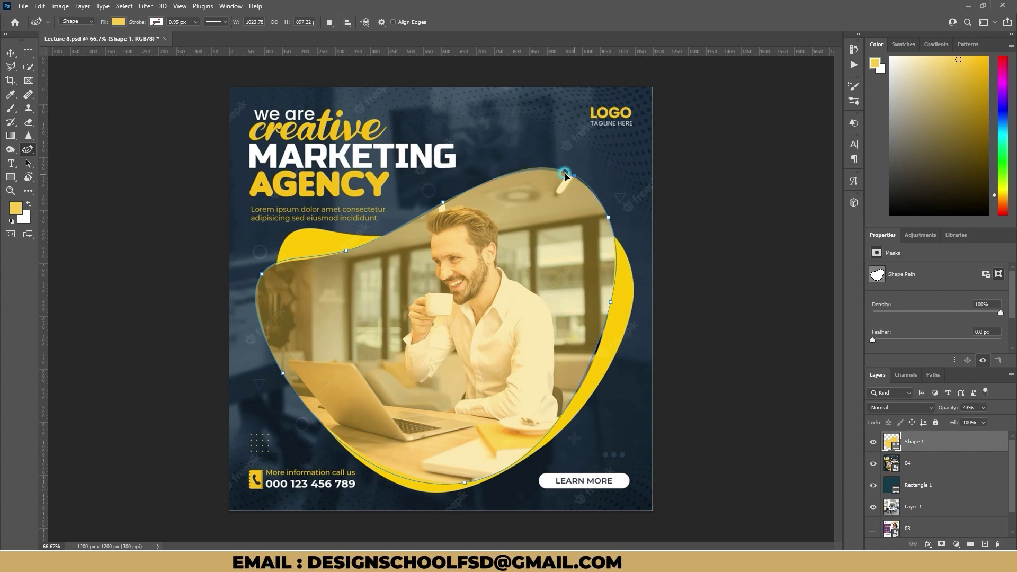
Undo an accidental shape and refine the blob's upper-left, bottom and right curves
{"action": "left_click", "coordinate": [294, 264]}
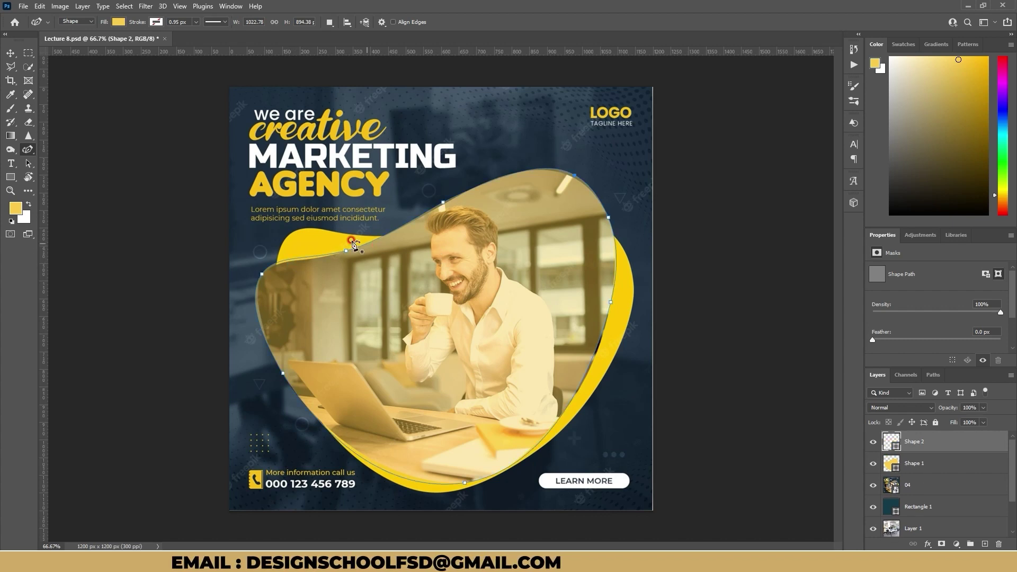
{"action": "key", "text": "ctrl+z"}
{"action": "left_click", "coordinate": [316, 256]}
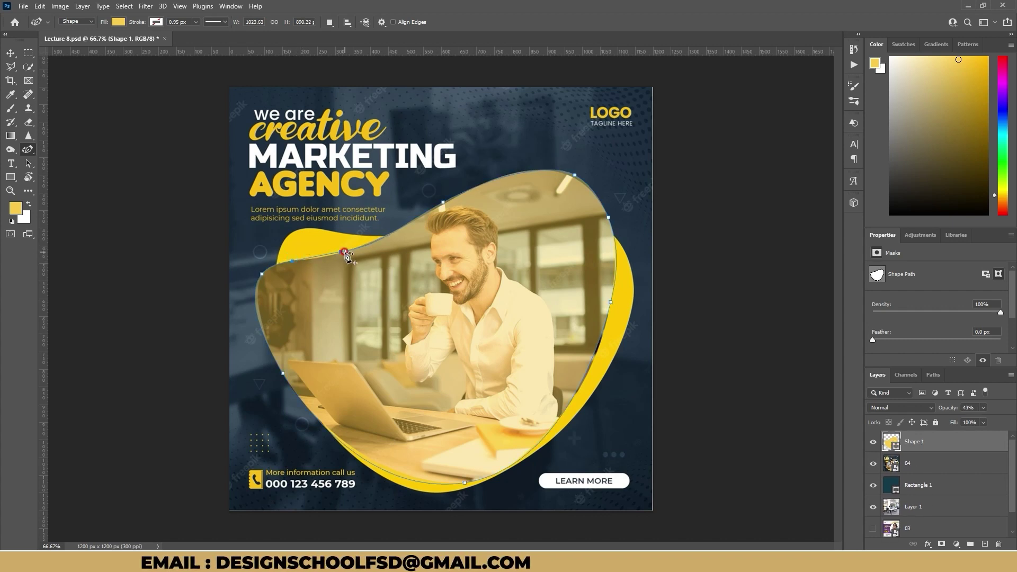
{"action": "left_click_drag", "start_coordinate": [358, 251], "coordinate": [318, 260]}
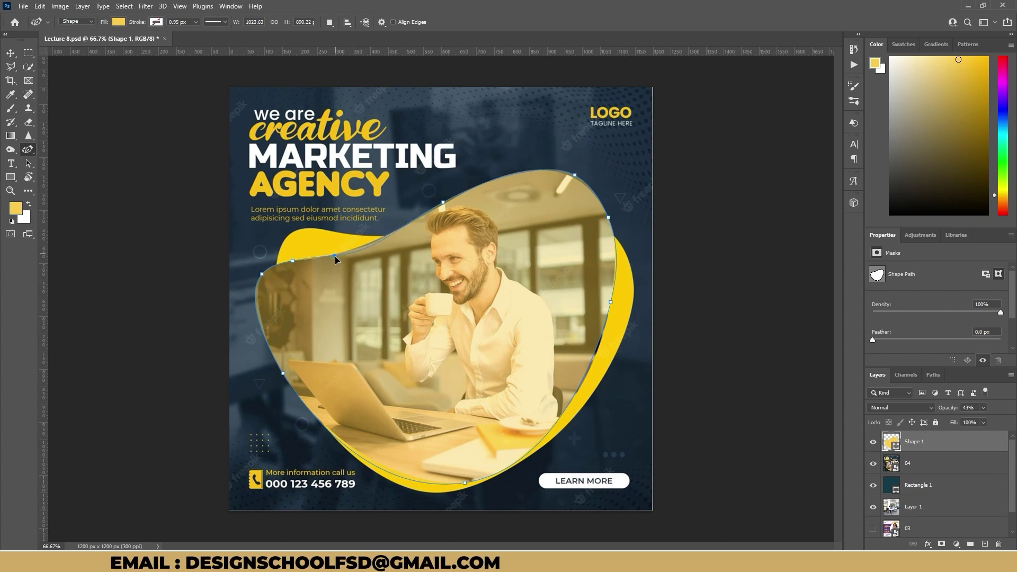
{"action": "left_click_drag", "start_coordinate": [316, 259], "coordinate": [328, 256]}
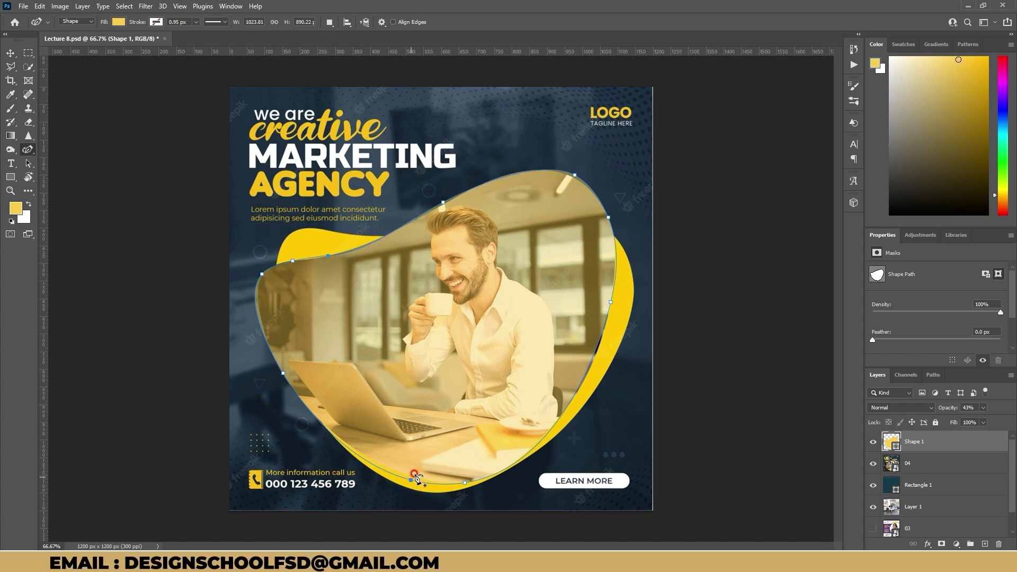
{"action": "left_click_drag", "start_coordinate": [406, 477], "coordinate": [408, 475]}
{"action": "left_click_drag", "start_coordinate": [611, 301], "coordinate": [608, 312]}
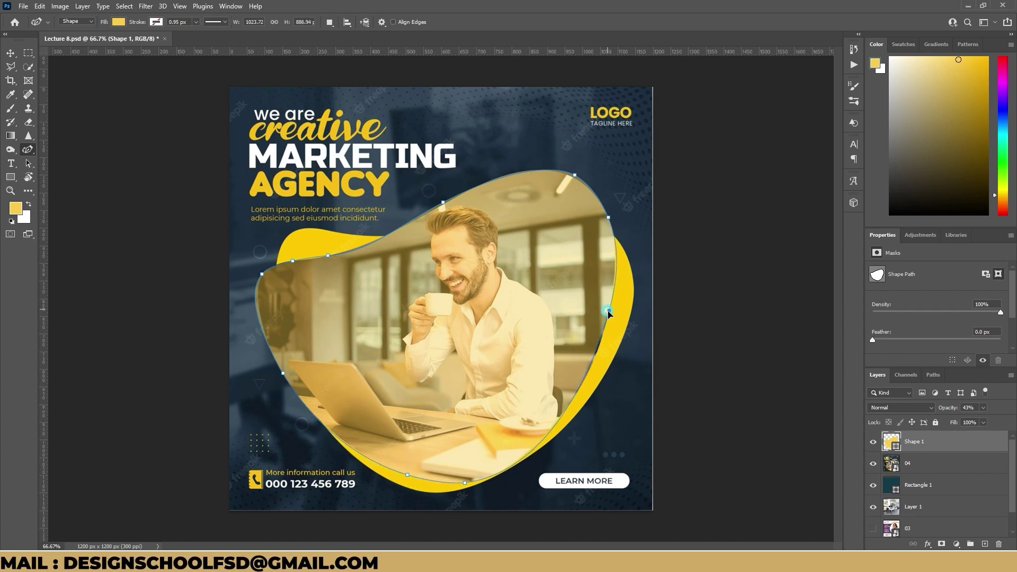
{"action": "left_click", "coordinate": [10, 53]}
Restore Shape 1 to 100% opacity, duplicate it, and rotate the original about 17.5°
{"action": "left_click_drag", "start_coordinate": [950, 409], "coordinate": [1001, 426]}
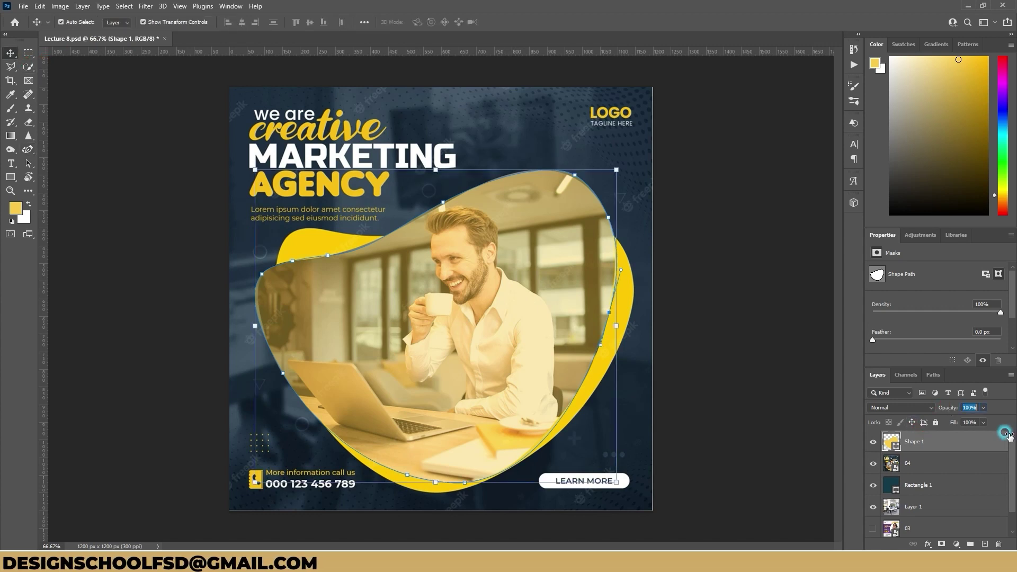
{"action": "key", "text": "ctrl+j"}
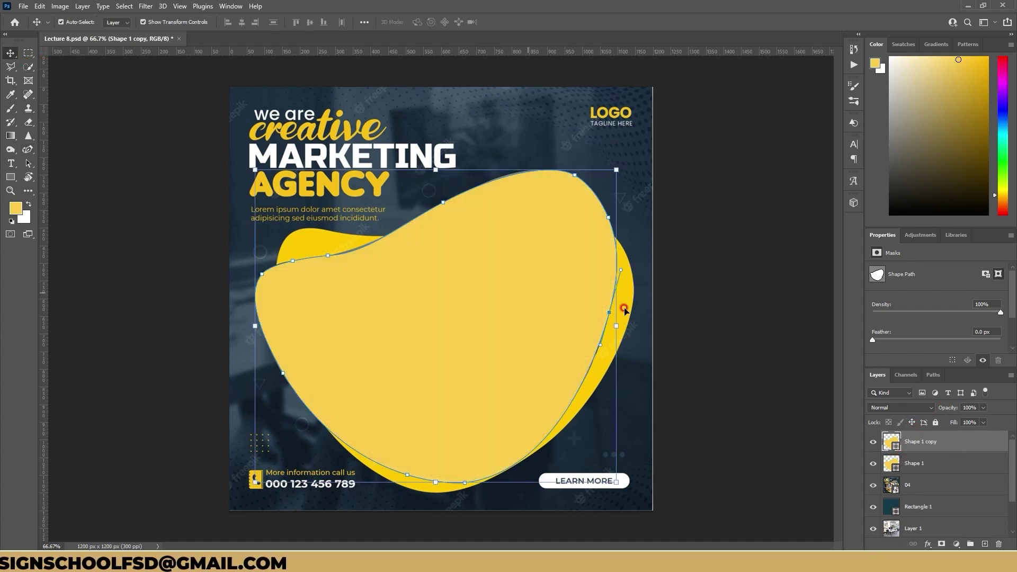
{"action": "left_click", "coordinate": [921, 471]}
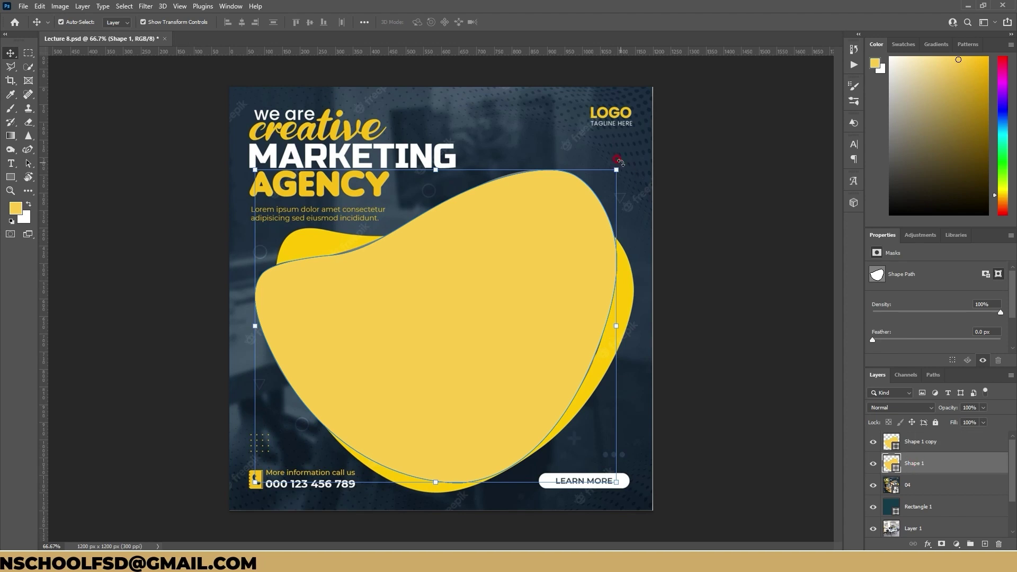
{"action": "left_click_drag", "start_coordinate": [618, 159], "coordinate": [682, 212]}
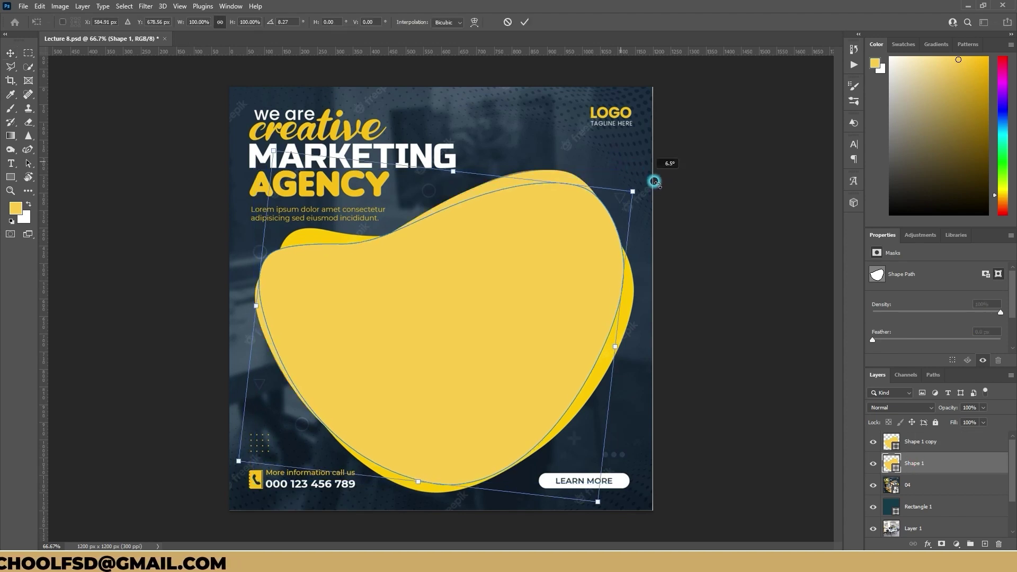
{"action": "key", "text": "Down"}
{"action": "key", "text": "Down"}
{"action": "key", "text": "Down"}
{"action": "key", "text": "Down"}
{"action": "key", "text": "Down"}
{"action": "key", "text": "Down"}
{"action": "key", "text": "Down"}
{"action": "key", "text": "Down"}
{"action": "key", "text": "Down"}
{"action": "key", "text": "Down"}
{"action": "key", "text": "Down"}
{"action": "key", "text": "Down"}
{"action": "key", "text": "Down"}
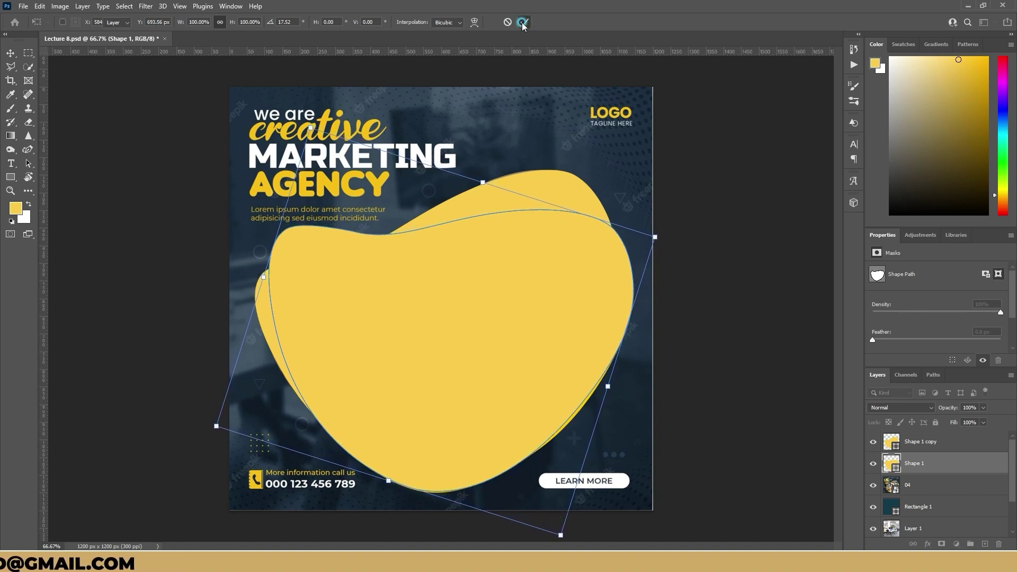
{"action": "left_click", "coordinate": [524, 21]}
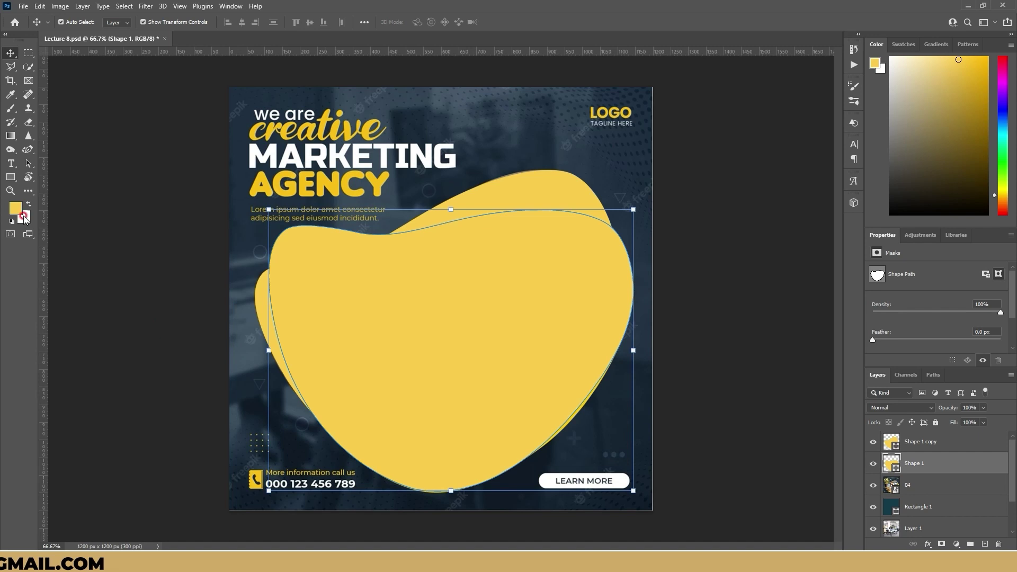
{"action": "left_click", "coordinate": [10, 180]}
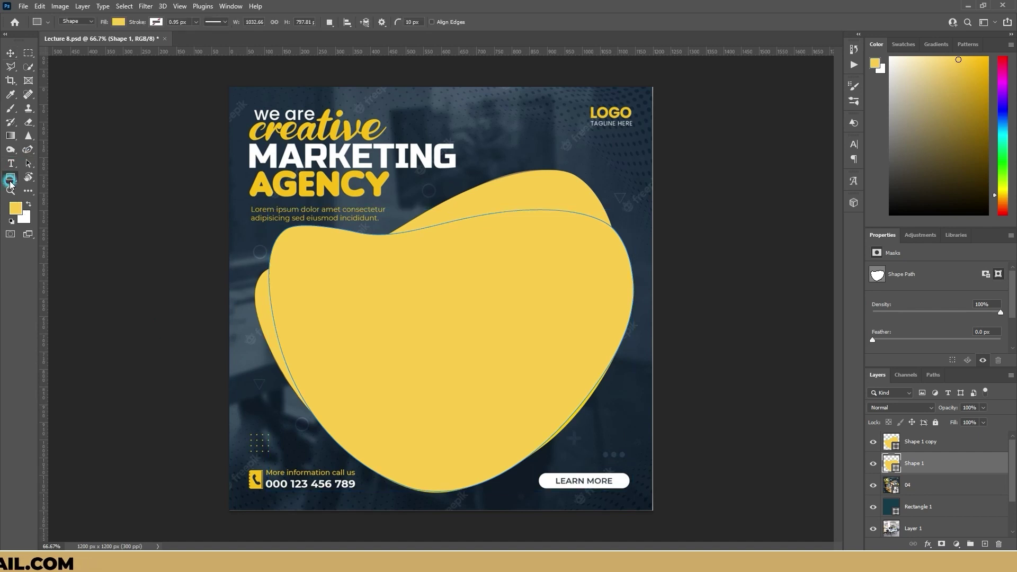
Give the rear Shape 1 blob a lime green #96ff00 fill
{"action": "left_click", "coordinate": [118, 21]}
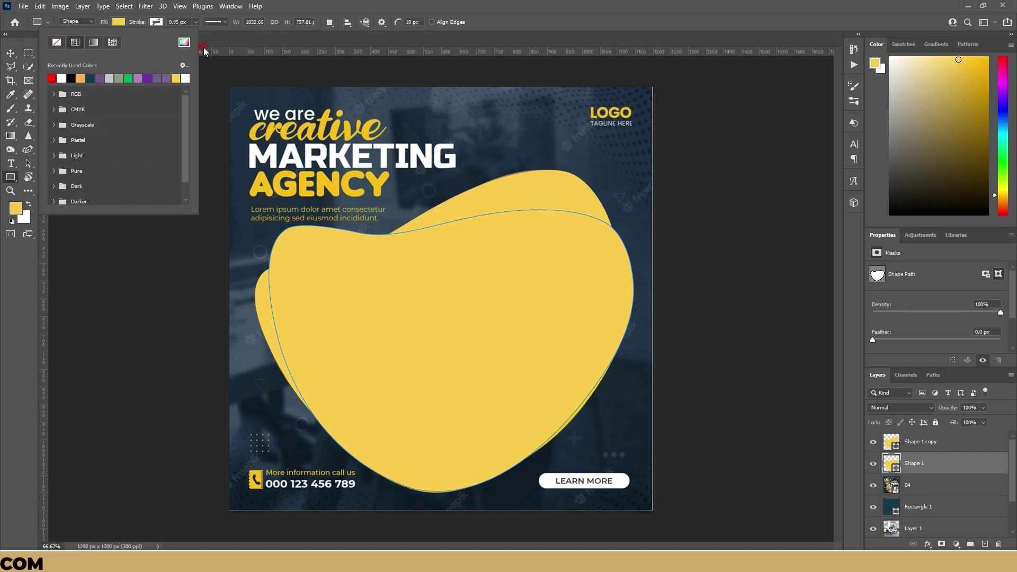
{"action": "left_click", "coordinate": [183, 43]}
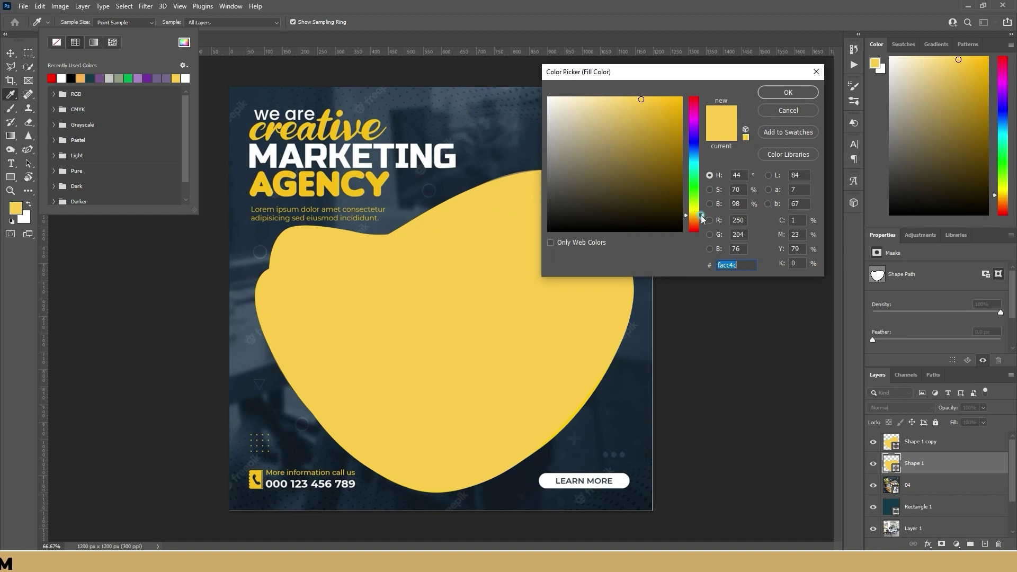
{"action": "left_click_drag", "start_coordinate": [700, 219], "coordinate": [701, 200]}
{"action": "left_click_drag", "start_coordinate": [665, 146], "coordinate": [695, 91]}
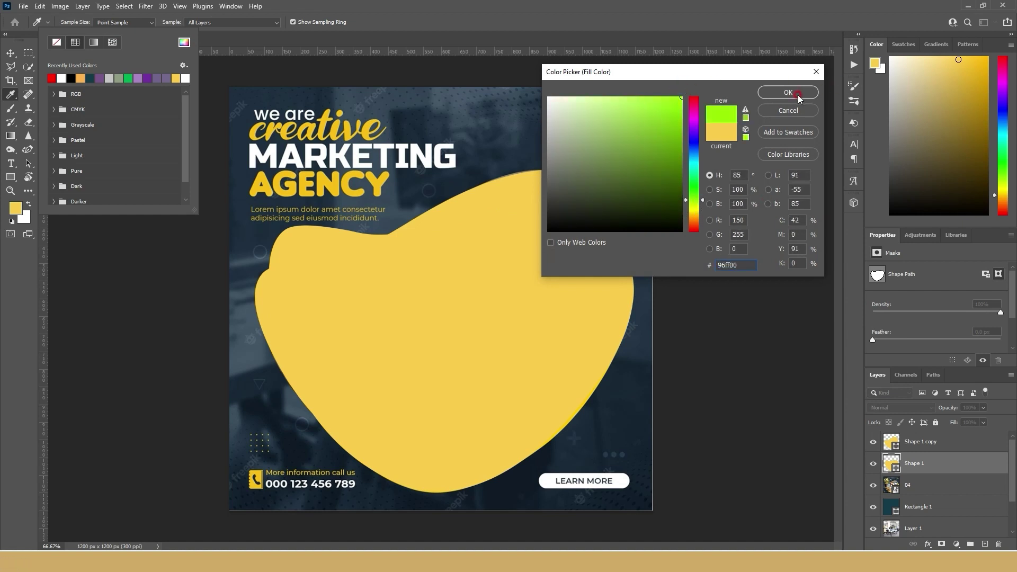
{"action": "left_click", "coordinate": [798, 94]}
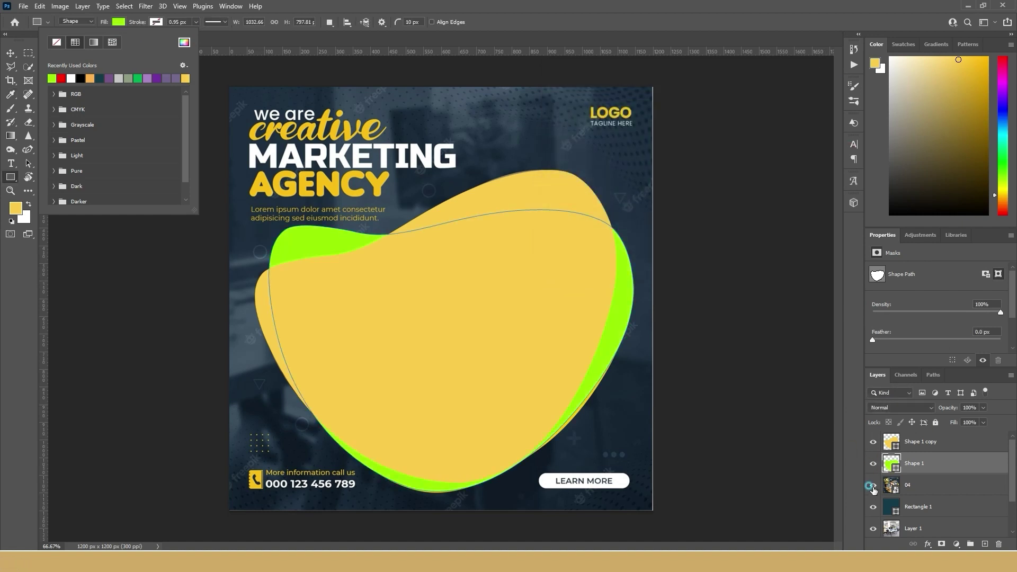
Hide the 04 template layer and paste the café businessman photo above Shape 1 copy
{"action": "left_click", "coordinate": [873, 486]}
{"action": "left_click", "coordinate": [14, 53]}
{"action": "left_click", "coordinate": [466, 321]}
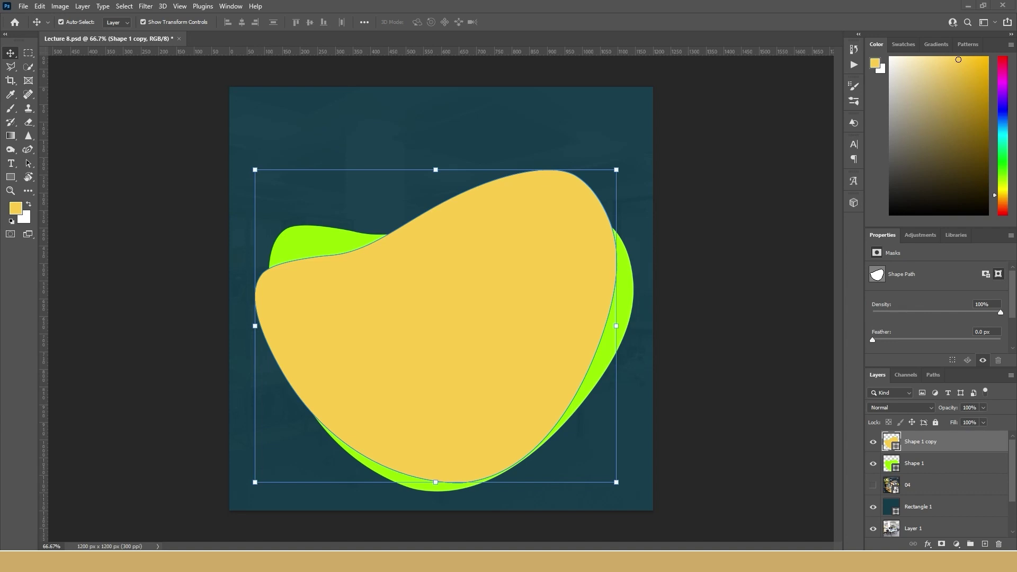
{"action": "left_click", "coordinate": [530, 246]}
{"action": "key", "text": "ctrl+v"}
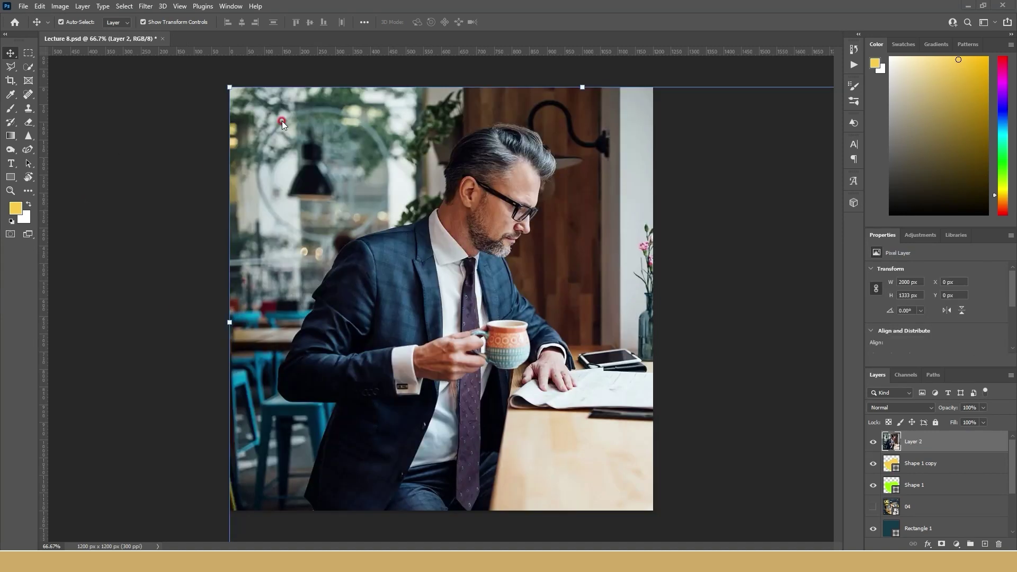
Scale the photo to about 1432 × 954 px, flip it horizontally, and position it over the blobs
{"action": "left_click_drag", "start_coordinate": [230, 85], "coordinate": [538, 340]}
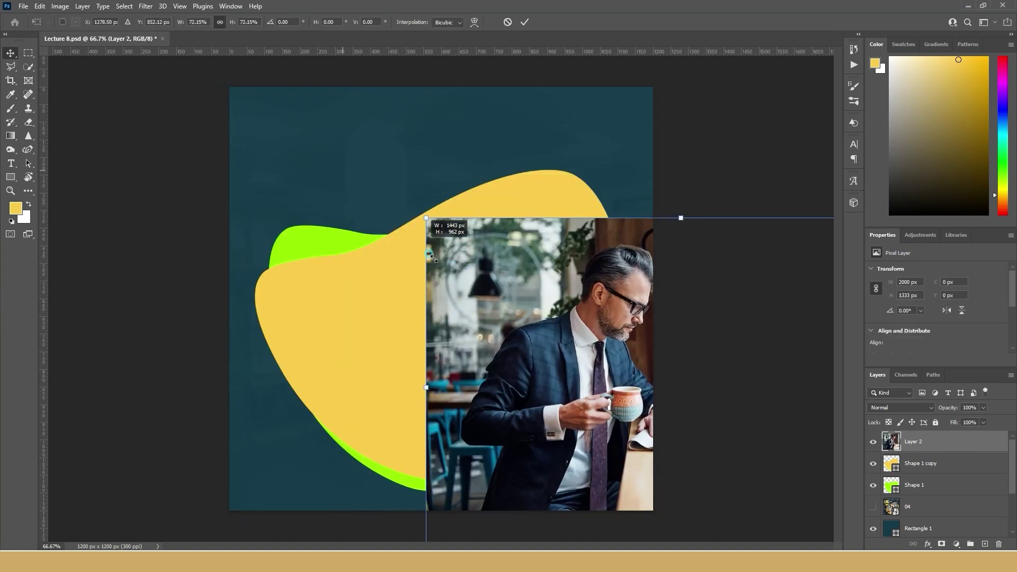
{"action": "left_click_drag", "start_coordinate": [595, 357], "coordinate": [314, 226]}
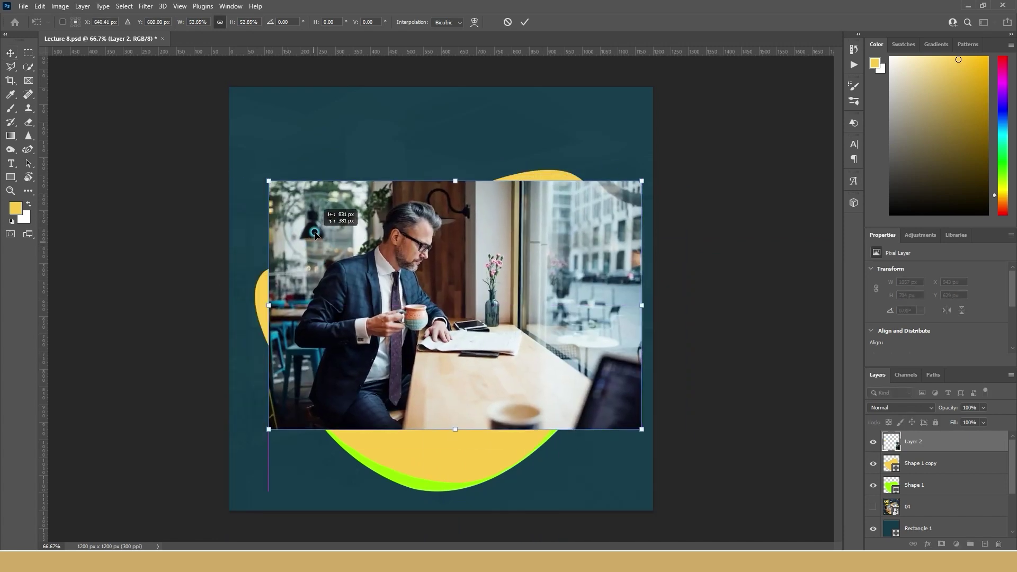
{"action": "left_click_drag", "start_coordinate": [642, 417], "coordinate": [781, 531]}
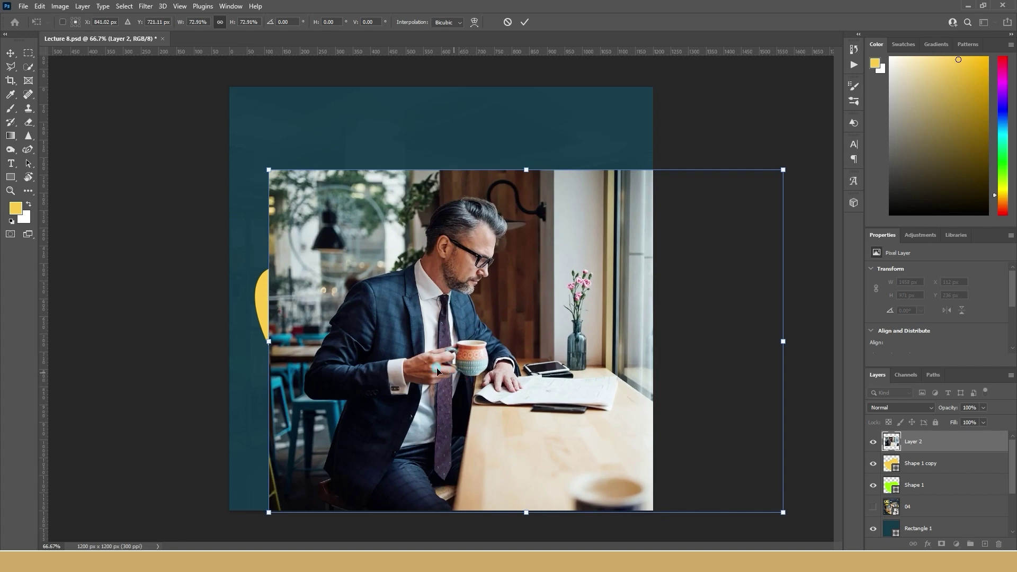
{"action": "left_click_drag", "start_coordinate": [459, 376], "coordinate": [428, 367]}
{"action": "right_click", "coordinate": [548, 251]}
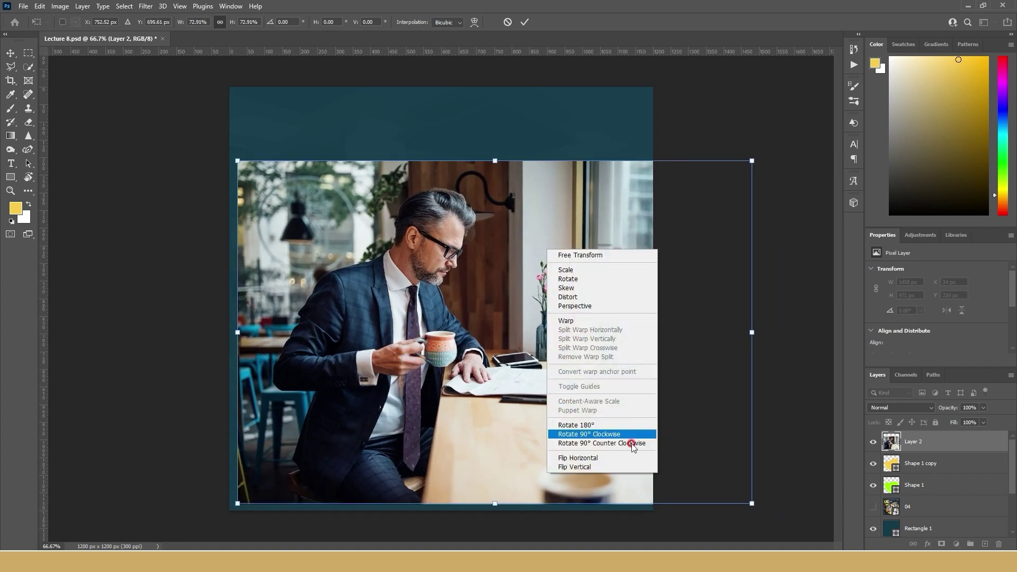
{"action": "left_click", "coordinate": [618, 453]}
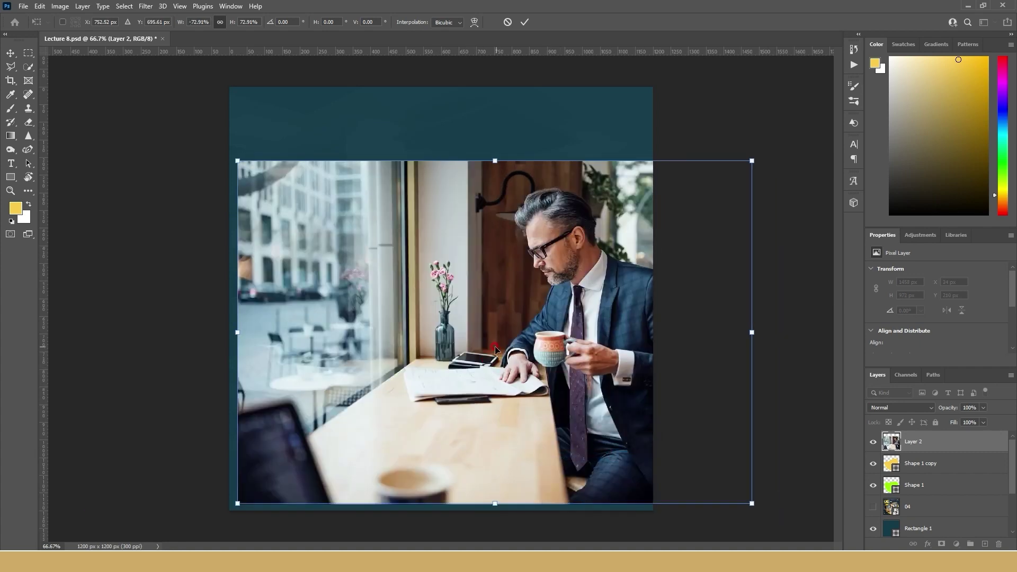
{"action": "left_click_drag", "start_coordinate": [495, 349], "coordinate": [441, 344]}
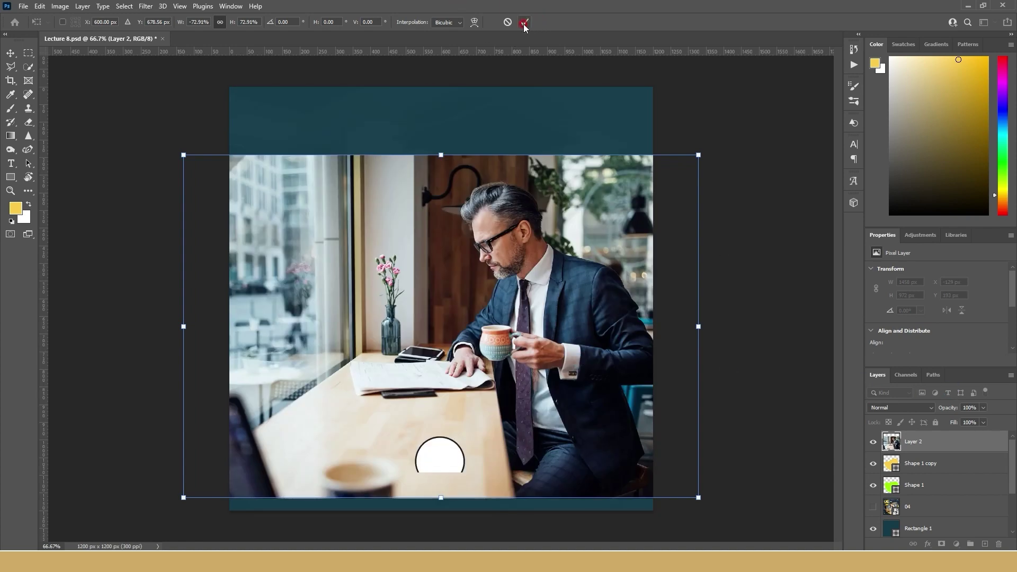
{"action": "left_click", "coordinate": [525, 23]}
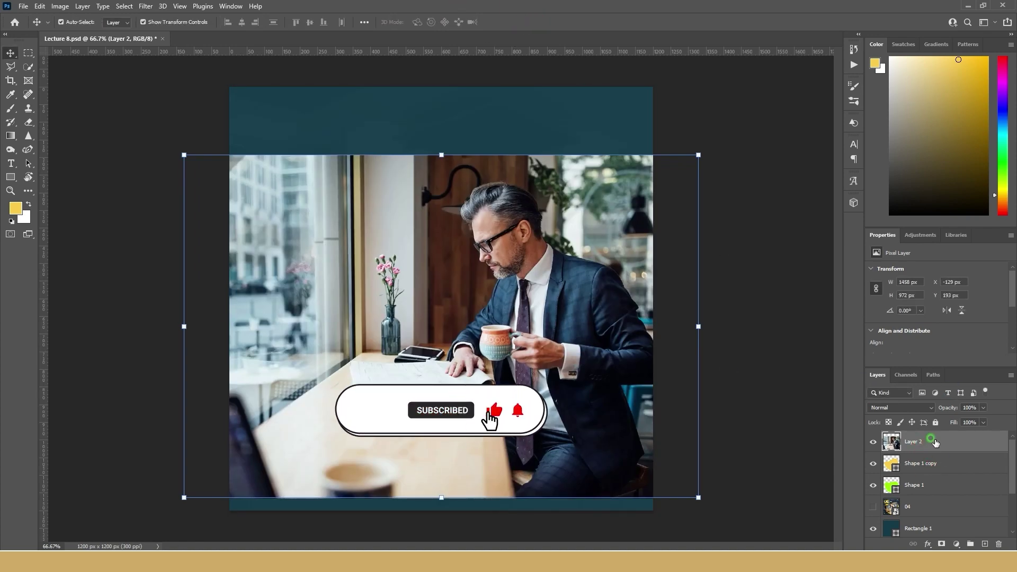
Clip the photo to the front blob, enlarge it to about 113%, and reposition it
{"action": "right_click", "coordinate": [935, 443]}
{"action": "left_click", "coordinate": [837, 308]}
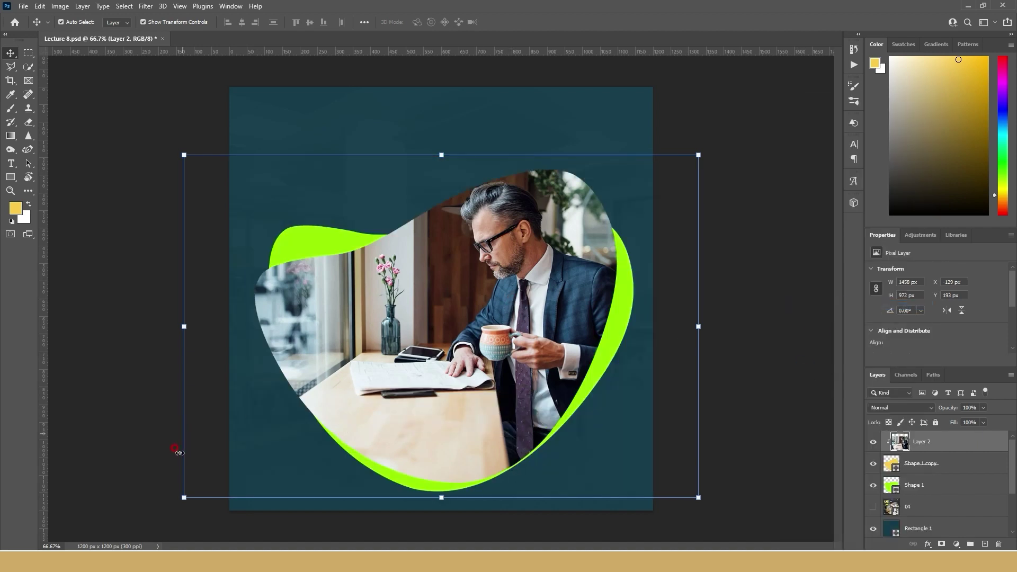
{"action": "left_click_drag", "start_coordinate": [184, 497], "coordinate": [117, 541]}
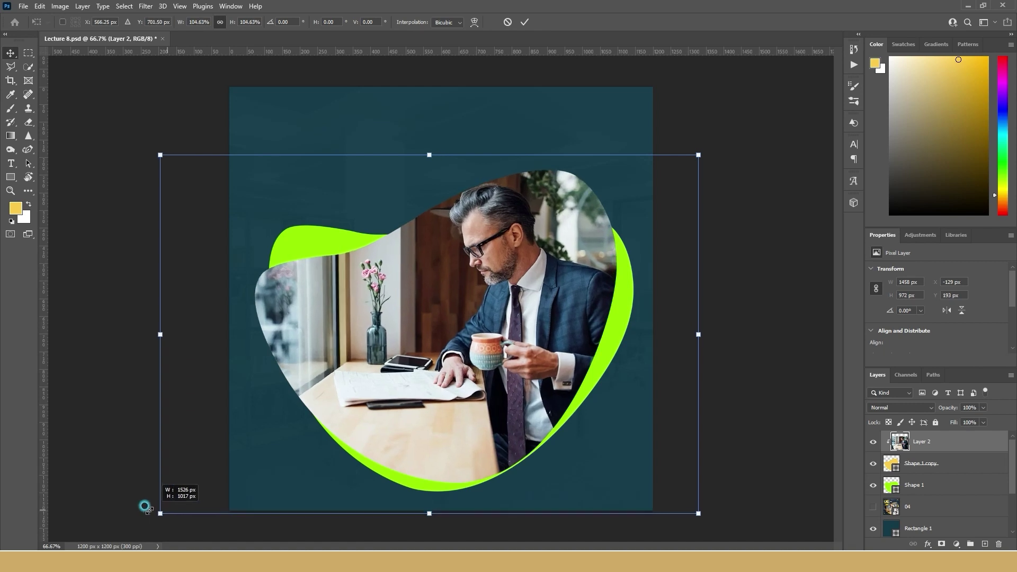
{"action": "left_click_drag", "start_coordinate": [472, 354], "coordinate": [520, 332]}
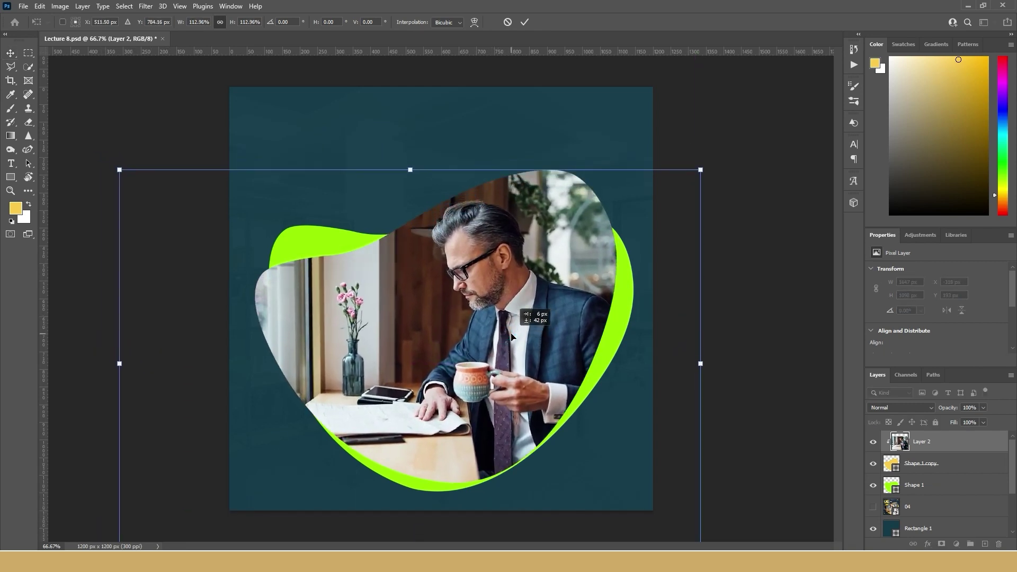
{"action": "left_click", "coordinate": [532, 19]}
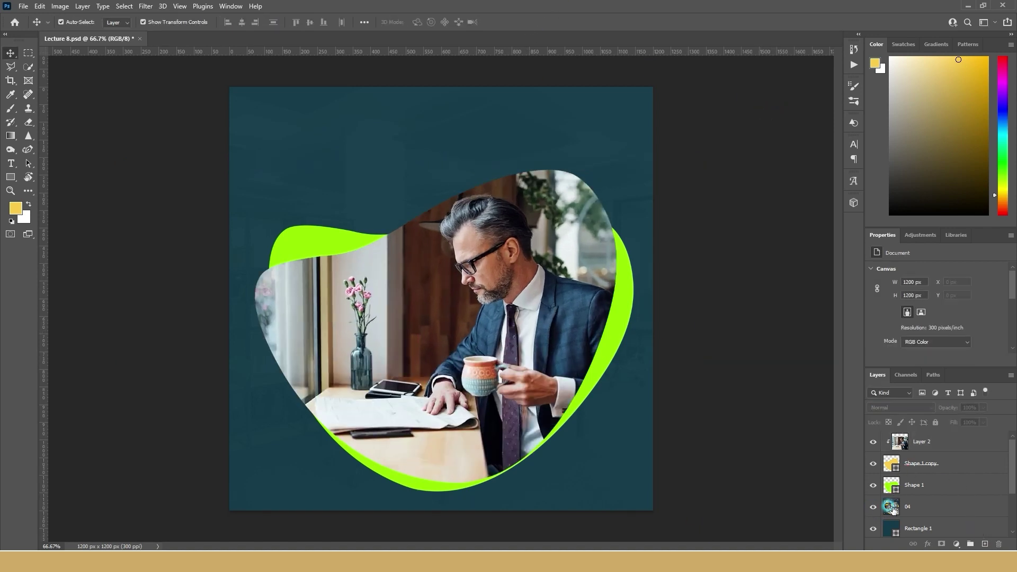
Show layer 04, move it to the top, and draw a 251 × 44 px rectangle over LEARN MORE
{"action": "left_click", "coordinate": [874, 508]}
{"action": "left_click_drag", "start_coordinate": [892, 506], "coordinate": [895, 439]}
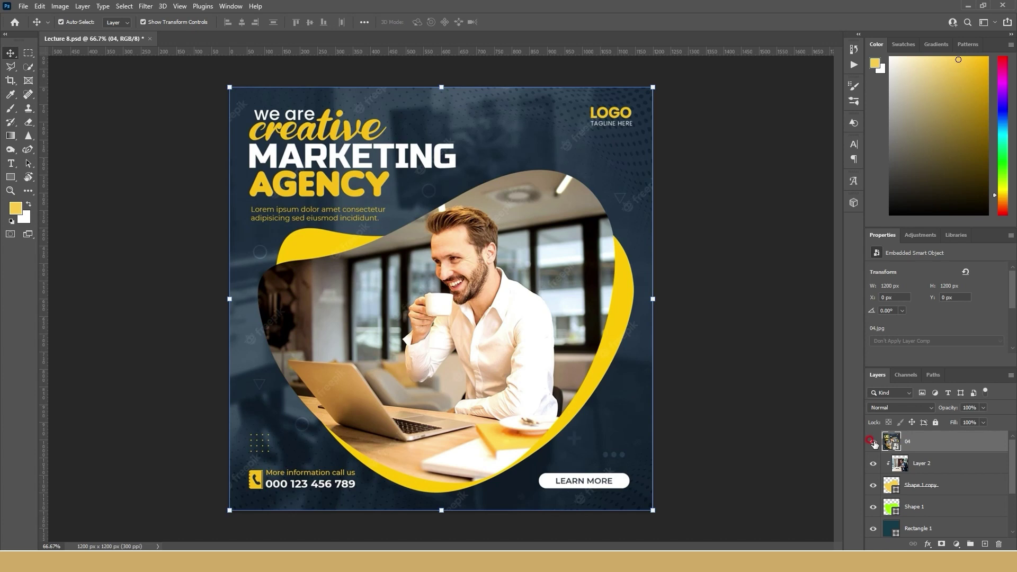
{"action": "left_click", "coordinate": [10, 177]}
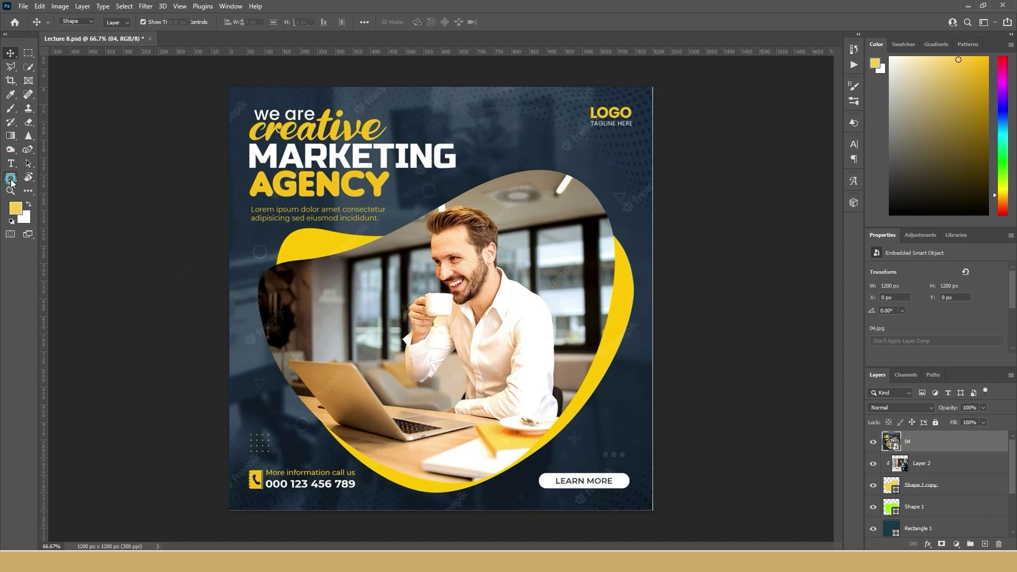
{"action": "left_click_drag", "start_coordinate": [540, 472], "coordinate": [630, 488]}
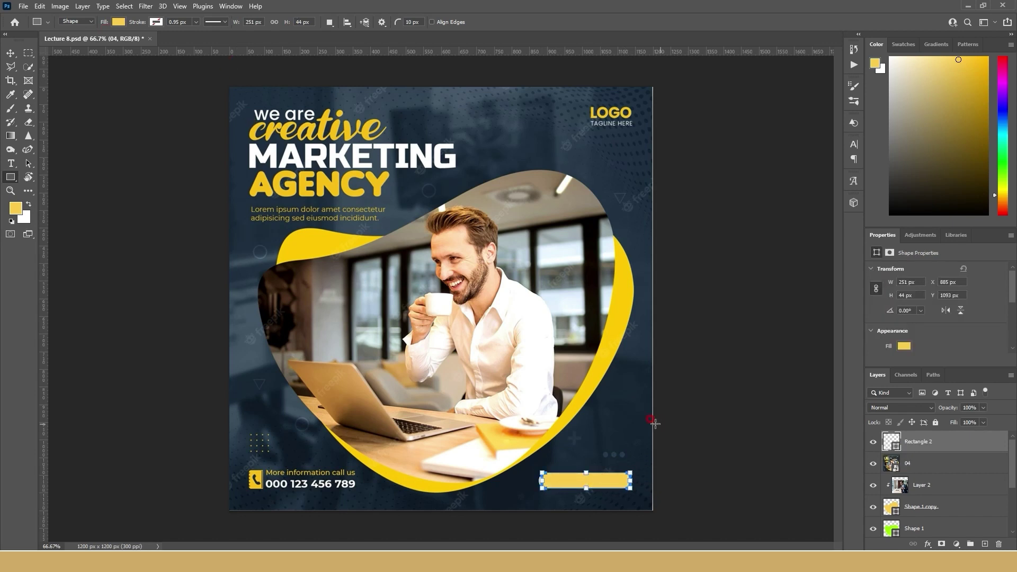
{"action": "left_click", "coordinate": [11, 52]}
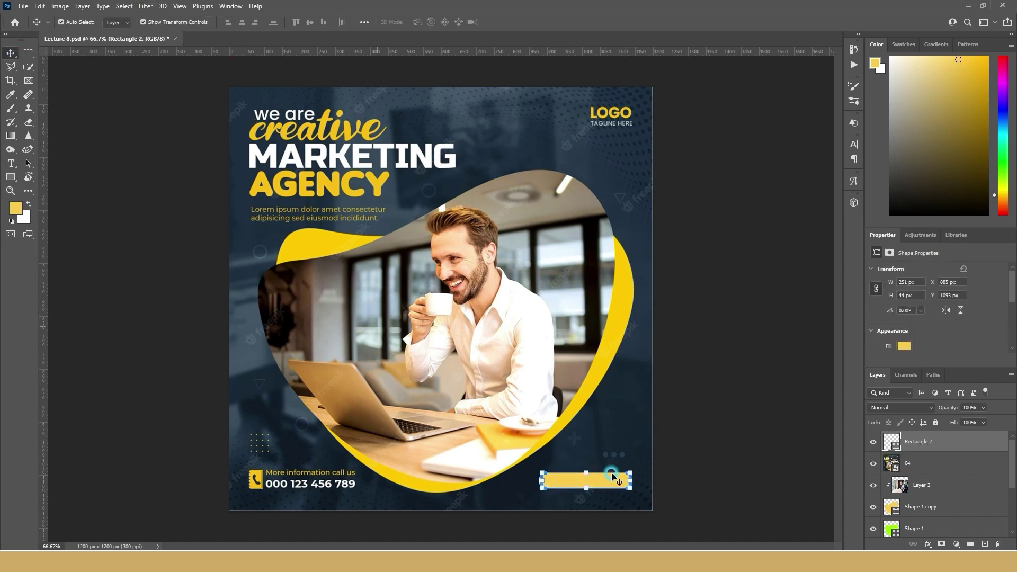
Round the button rectangle's corners to 10 px and resize it to about 260.54 × 45.67 px
{"action": "scroll", "coordinate": [617, 488], "scroll_direction": "up", "scroll_amount": 3}
{"action": "scroll", "coordinate": [617, 489], "scroll_direction": "up", "scroll_amount": 3}
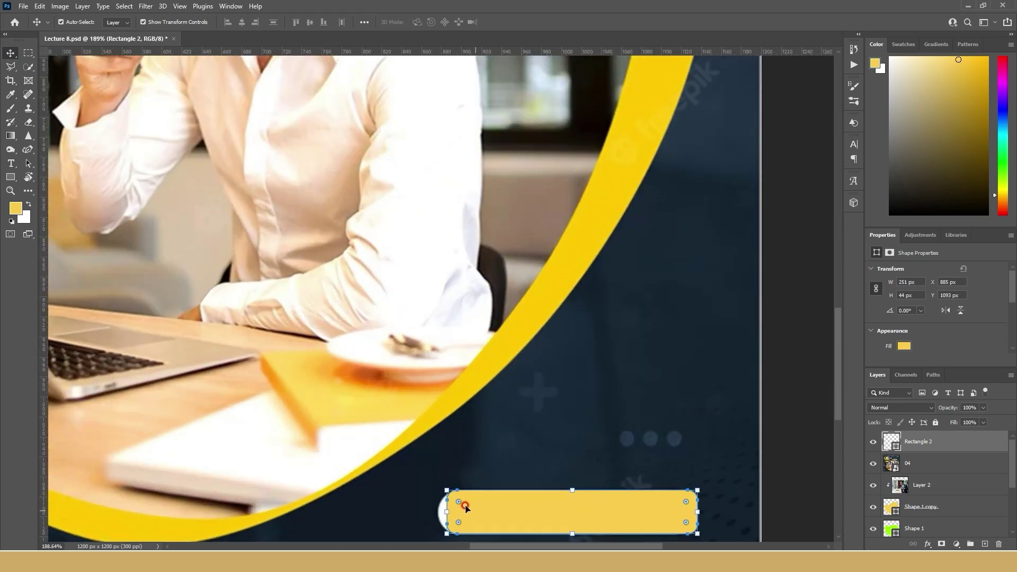
{"action": "mouse_move", "coordinate": [460, 502]}
{"action": "left_mouse_down"}
{"action": "mouse_move", "coordinate": [466, 510]}
{"action": "mouse_move", "coordinate": [437, 511]}
{"action": "left_mouse_up"}
{"action": "key", "text": "ctrl+t"}
{"action": "left_click", "coordinate": [524, 23]}
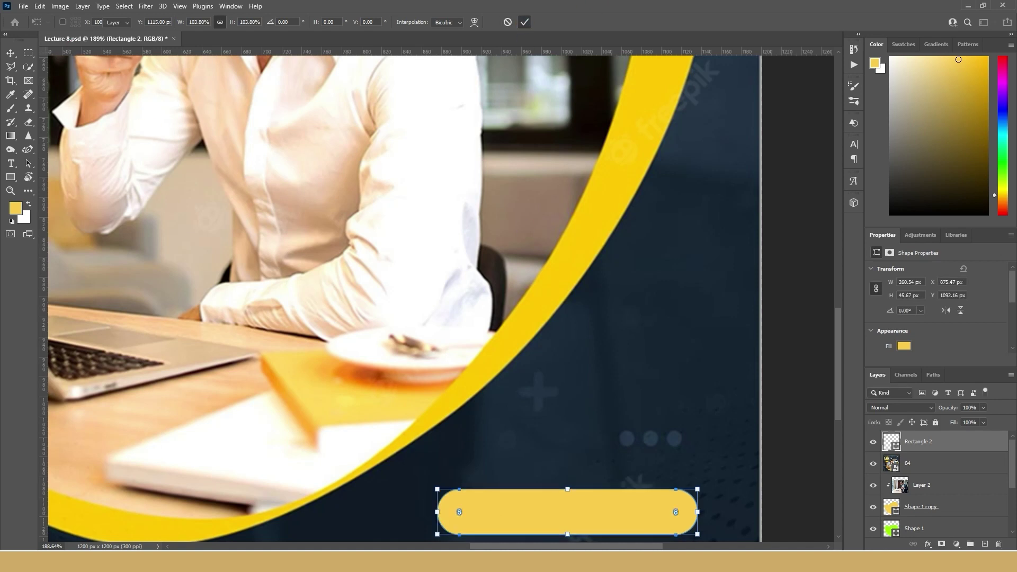
Fill the button shape lime green and zoom out to show the whole post
{"action": "left_click", "coordinate": [12, 176]}
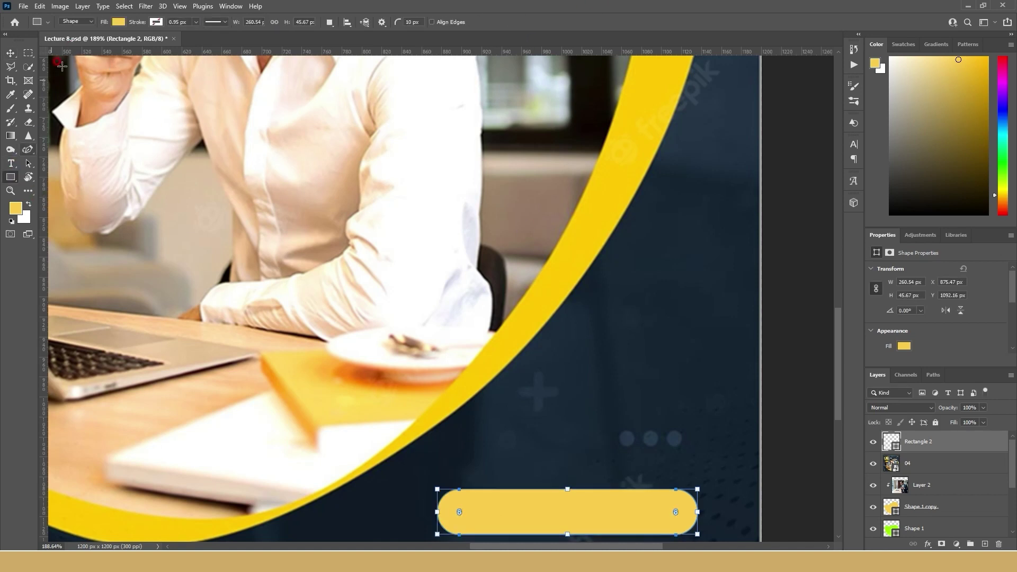
{"action": "left_click", "coordinate": [116, 22]}
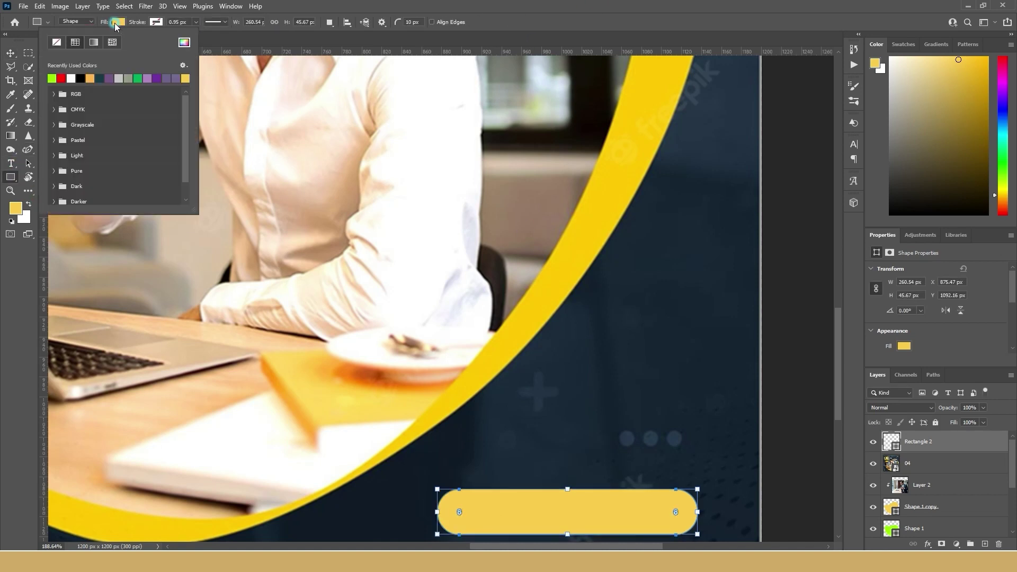
{"action": "left_click", "coordinate": [8, 51]}
{"action": "scroll", "coordinate": [514, 401], "scroll_direction": "down", "scroll_amount": 1}
{"action": "scroll", "coordinate": [518, 430], "scroll_direction": "down", "scroll_amount": 1}
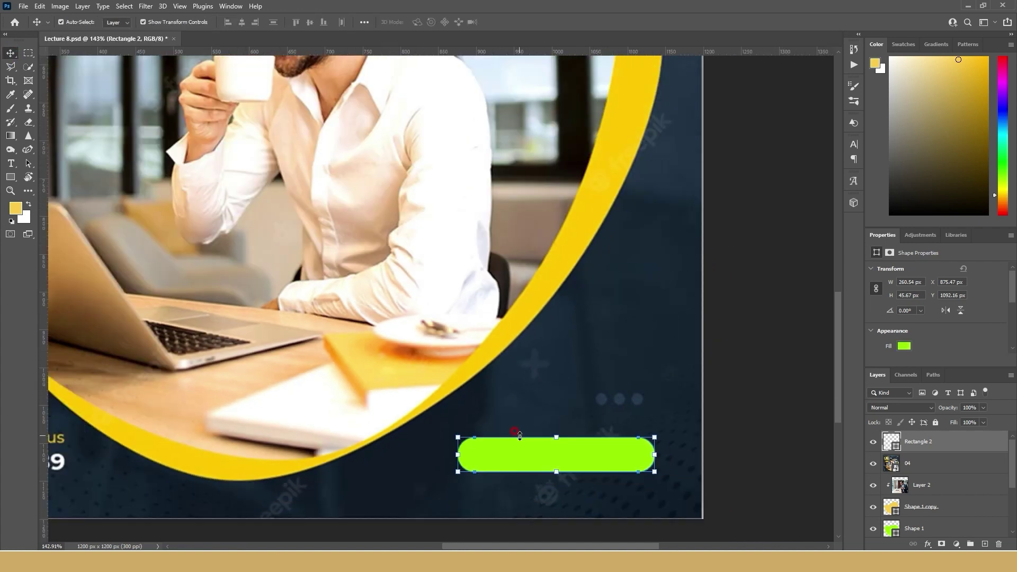
{"action": "scroll", "coordinate": [517, 430], "scroll_direction": "down", "scroll_amount": 1}
{"action": "scroll", "coordinate": [291, 454], "scroll_direction": "down", "scroll_amount": 1}
{"action": "left_click_drag", "start_coordinate": [293, 522], "coordinate": [466, 498]}
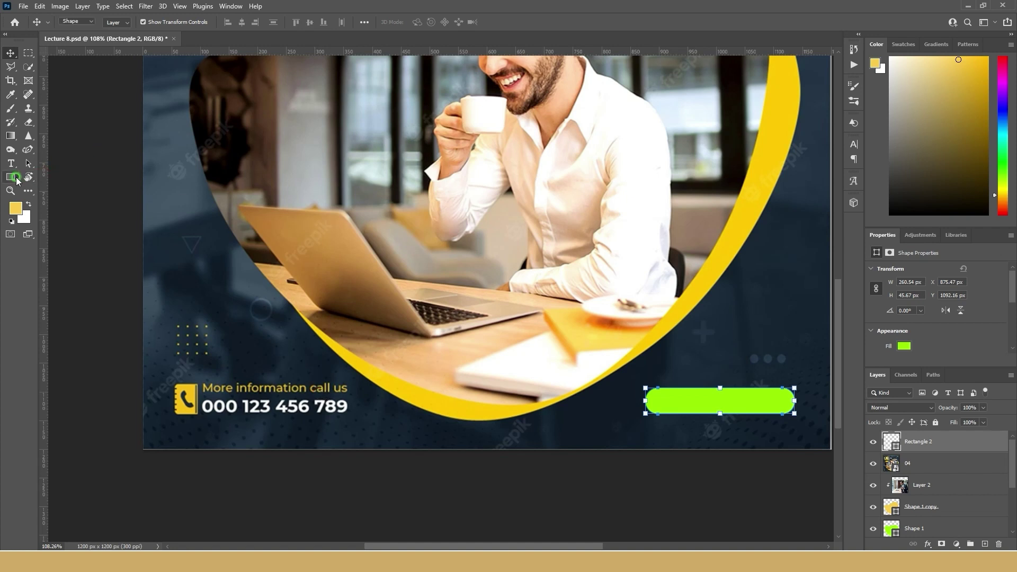
{"action": "left_click", "coordinate": [11, 177]}
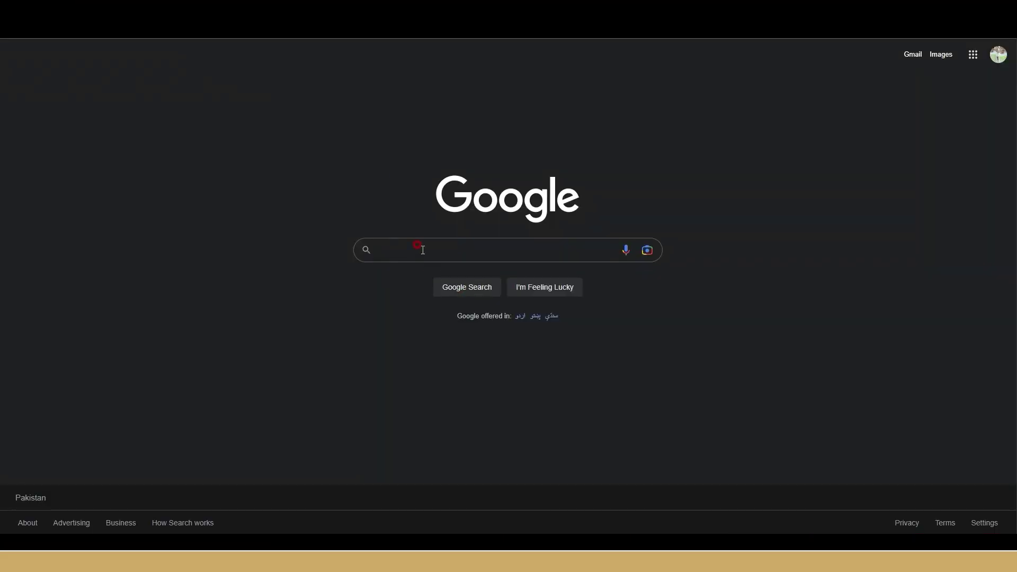
Search Google for 'icons' and browse the image results
{"action": "left_click", "coordinate": [423, 250]}
{"action": "type", "text": "icons"}
{"action": "key", "text": "Return"}
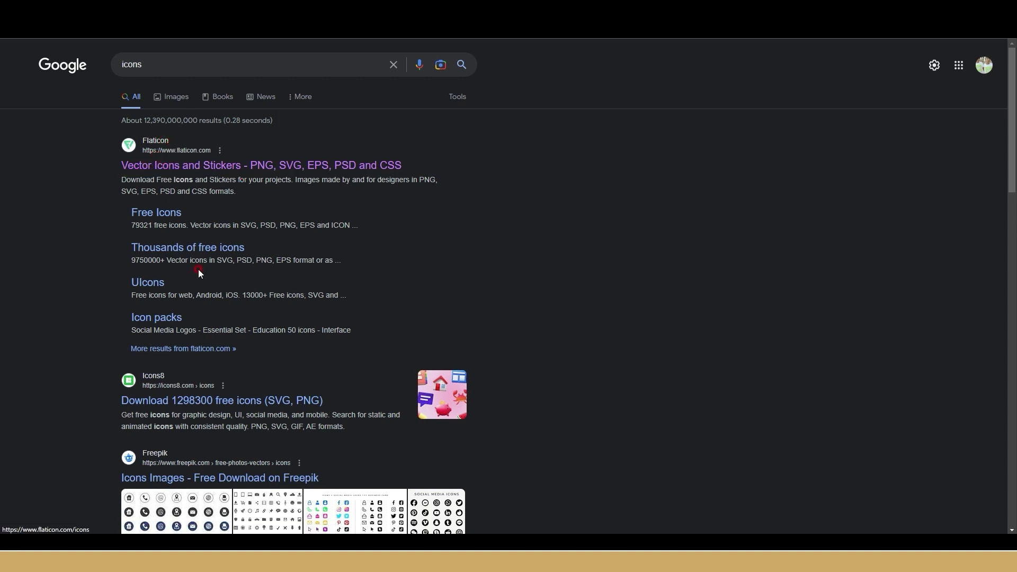
{"action": "left_click", "coordinate": [177, 93]}
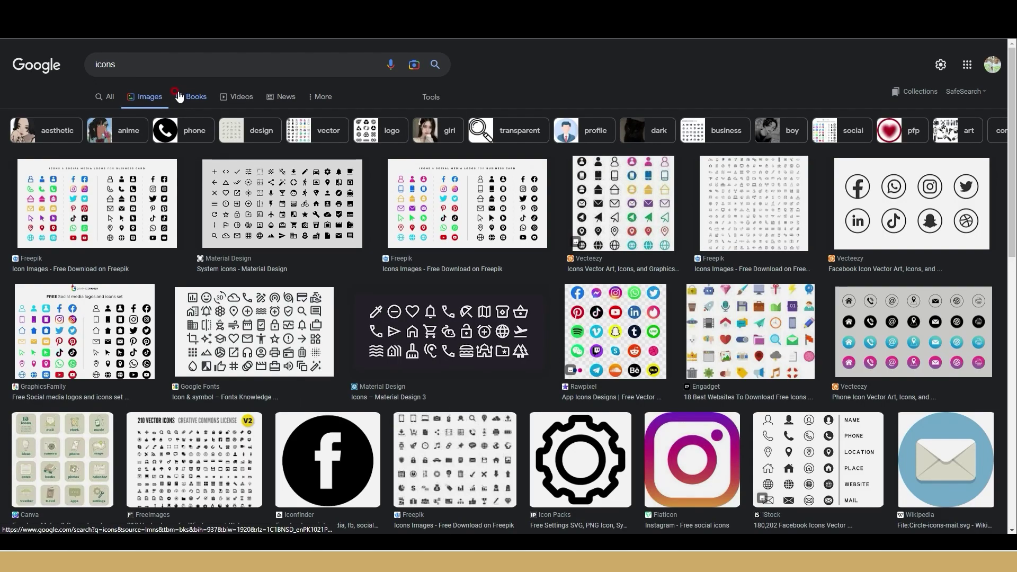
{"action": "scroll", "coordinate": [812, 271], "scroll_direction": "down", "scroll_amount": 5}
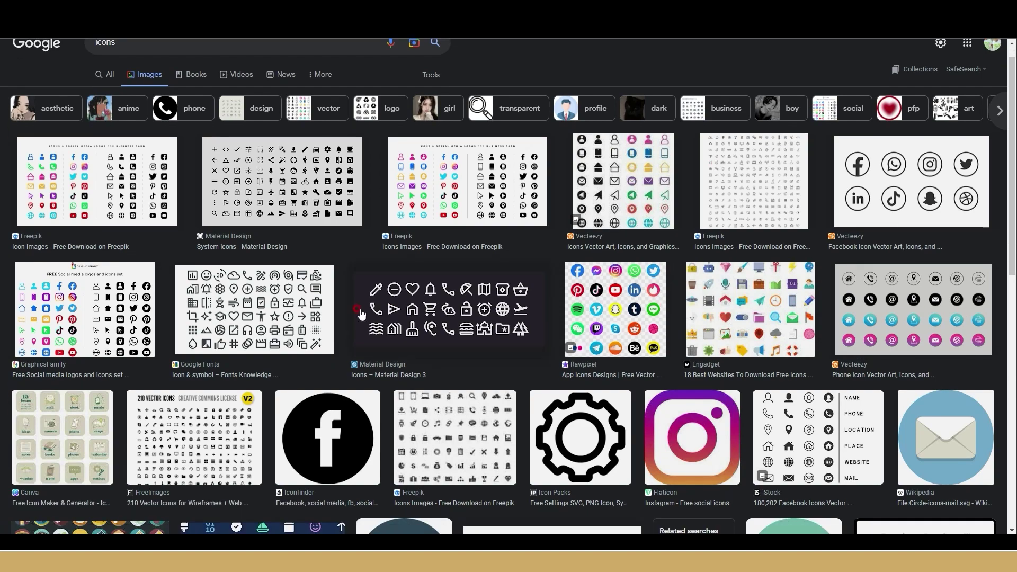
{"action": "scroll", "coordinate": [136, 268], "scroll_direction": "down", "scroll_amount": 5}
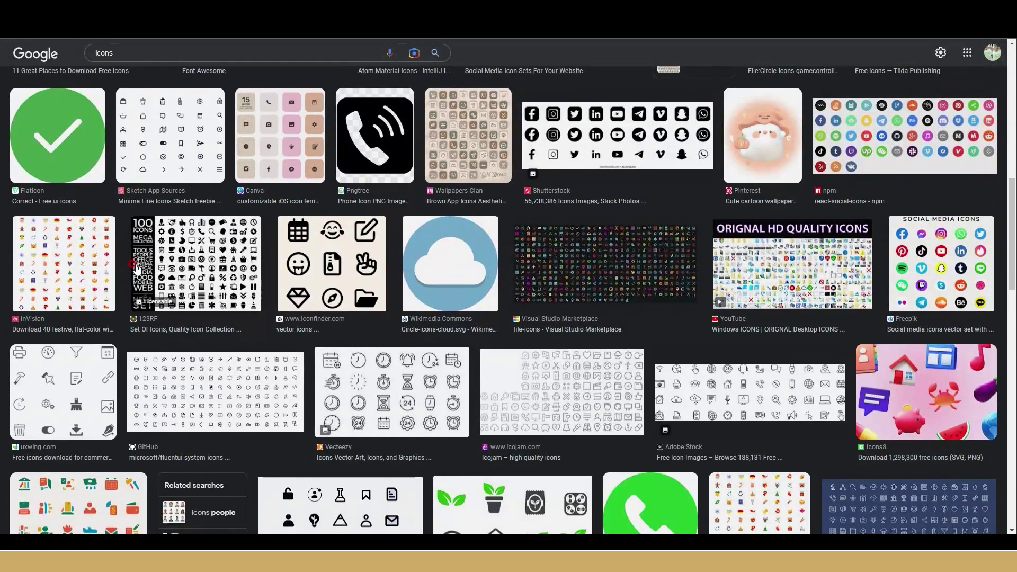
{"action": "scroll", "coordinate": [135, 269], "scroll_direction": "up", "scroll_amount": 10}
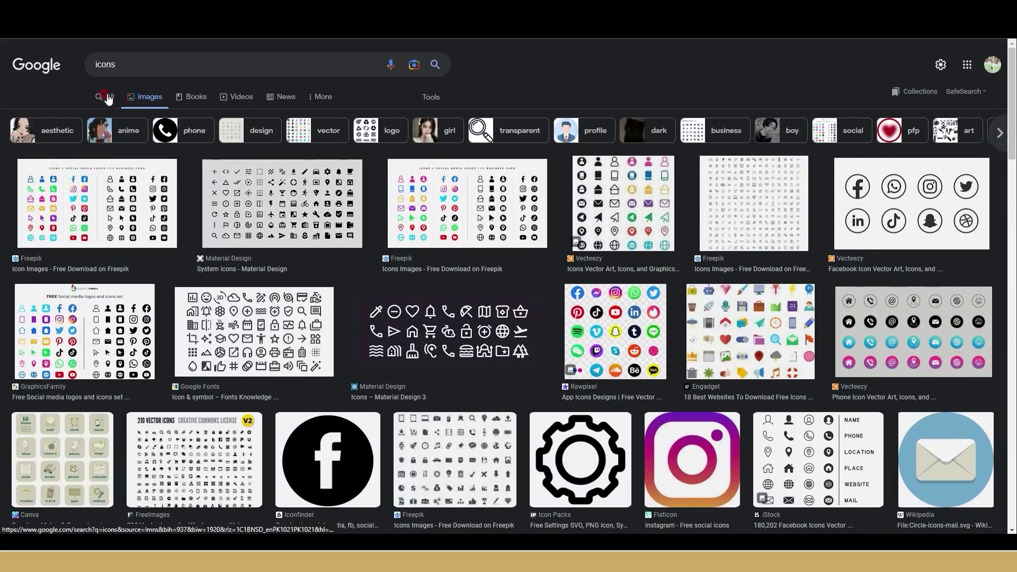
Return to the All results and open the Flaticon website
{"action": "left_click", "coordinate": [108, 96]}
{"action": "left_click", "coordinate": [195, 164]}
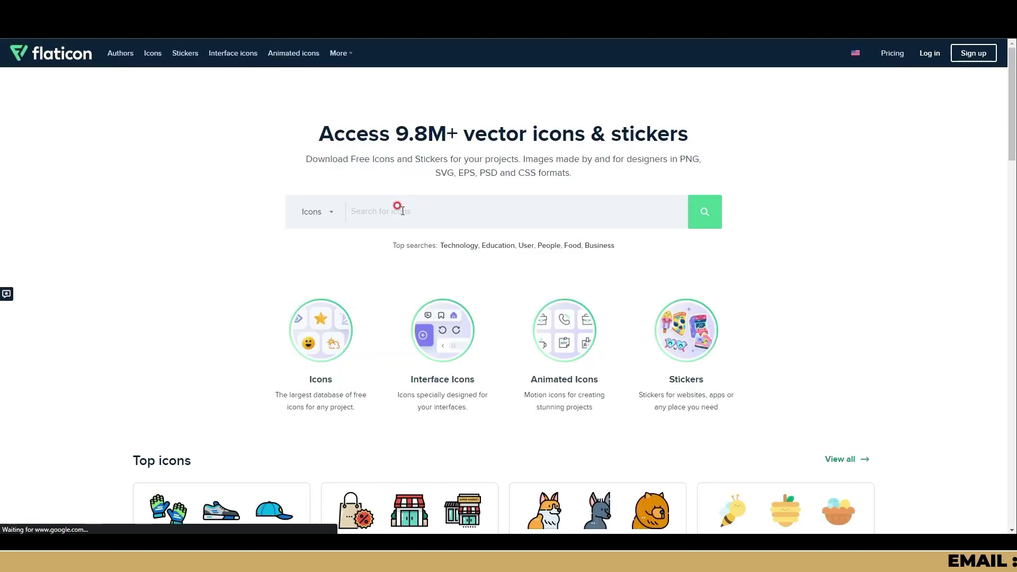
{"action": "left_click", "coordinate": [403, 210]}
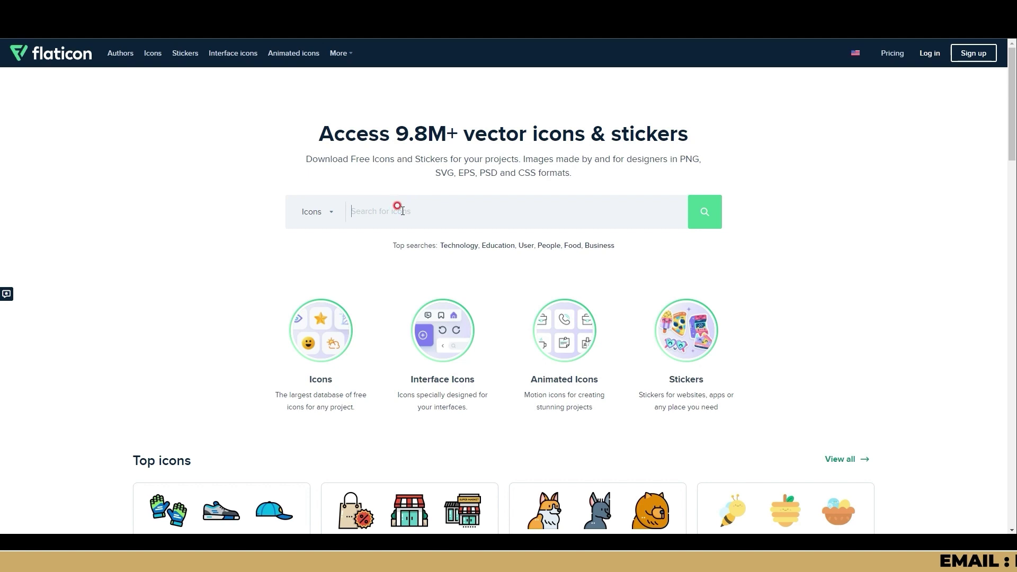
Search Flaticon for phone icons and scroll through the results
{"action": "type", "text": "phone icon"}
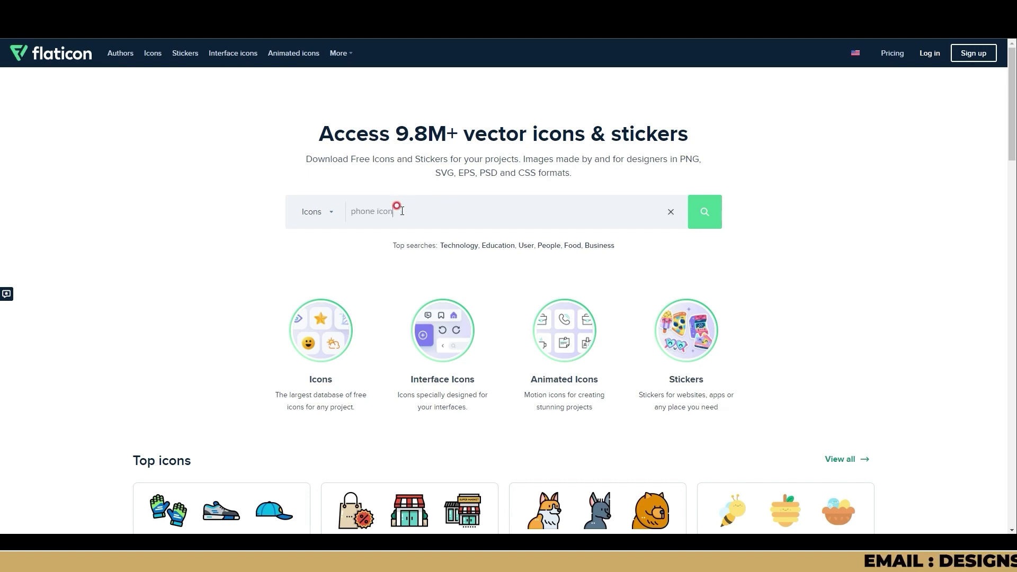
{"action": "key", "text": "Return"}
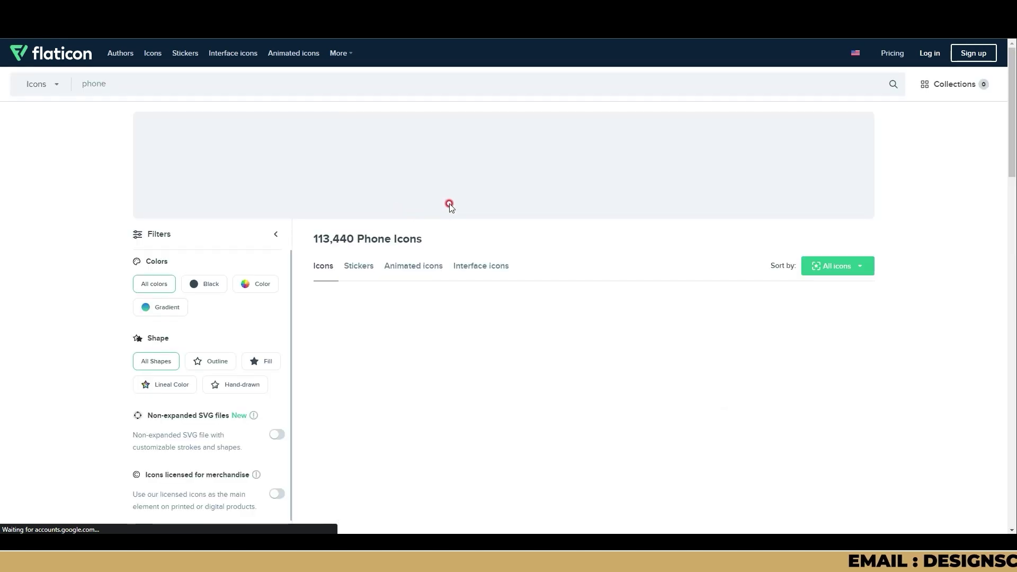
{"action": "scroll", "coordinate": [440, 238], "scroll_direction": "down", "scroll_amount": 1}
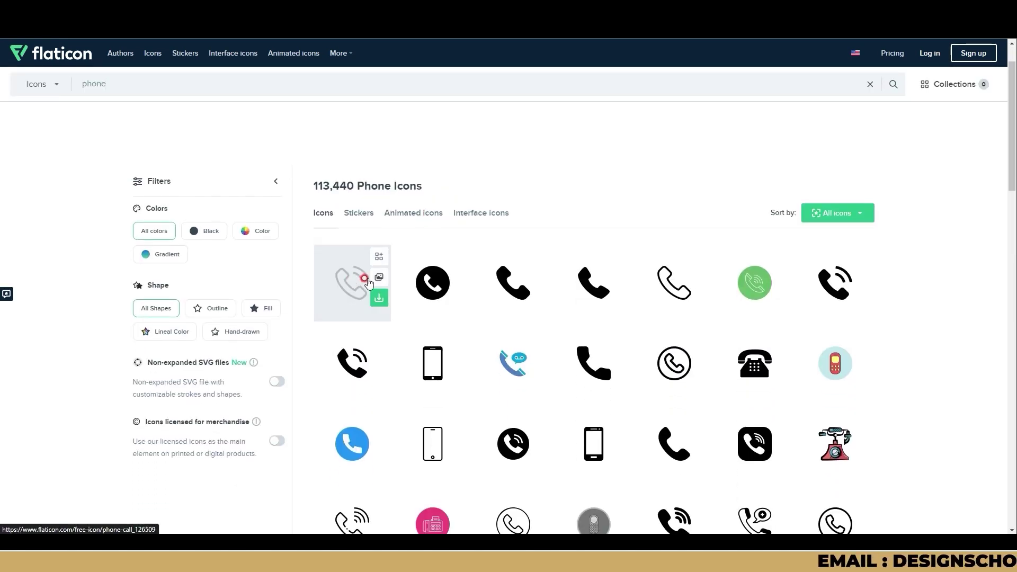
{"action": "scroll", "coordinate": [447, 374], "scroll_direction": "down", "scroll_amount": 2}
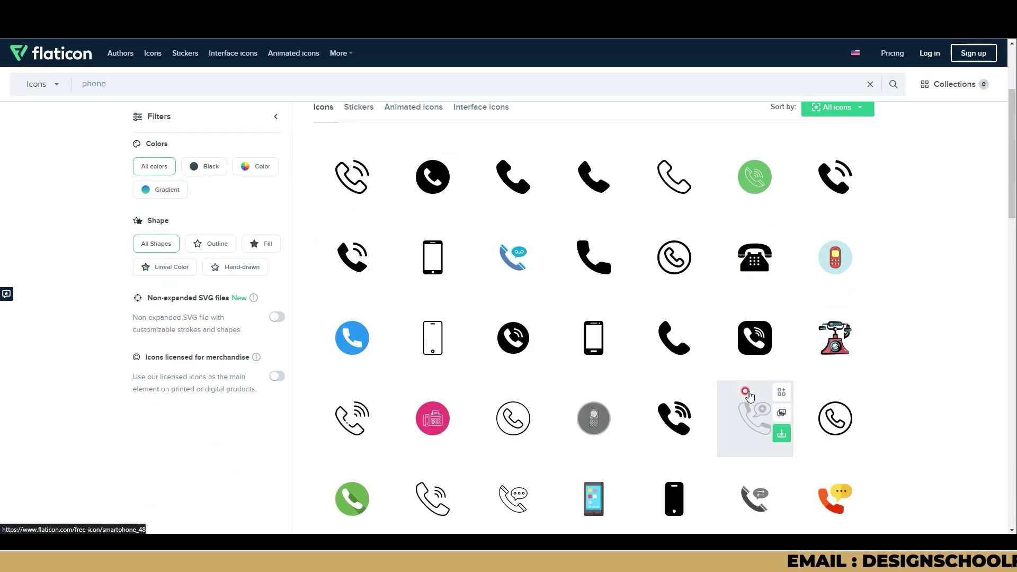
{"action": "scroll", "coordinate": [726, 267], "scroll_direction": "down", "scroll_amount": 2}
{"action": "scroll", "coordinate": [511, 334], "scroll_direction": "down", "scroll_amount": 1}
{"action": "scroll", "coordinate": [511, 335], "scroll_direction": "down", "scroll_amount": 2}
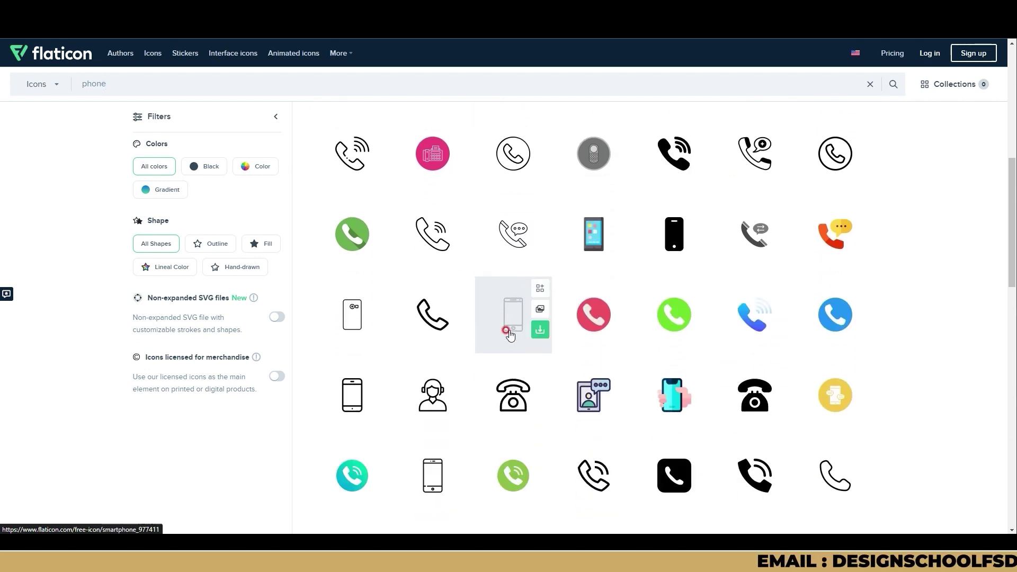
{"action": "scroll", "coordinate": [512, 334], "scroll_direction": "down", "scroll_amount": 2}
{"action": "scroll", "coordinate": [509, 333], "scroll_direction": "down", "scroll_amount": 5}
{"action": "scroll", "coordinate": [508, 333], "scroll_direction": "down", "scroll_amount": 2}
{"action": "scroll", "coordinate": [508, 333], "scroll_direction": "down", "scroll_amount": 1}
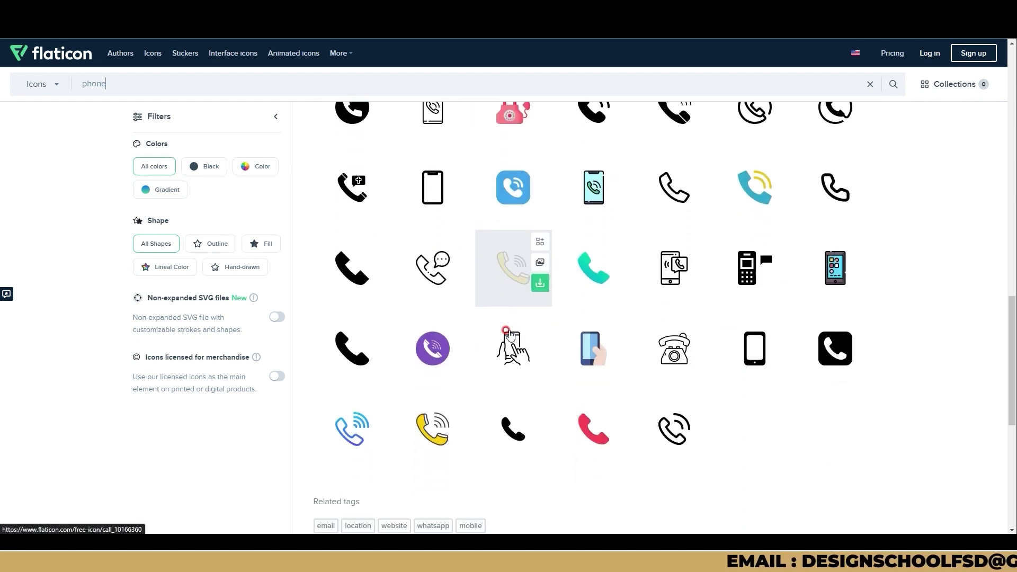
{"action": "scroll", "coordinate": [336, 329], "scroll_direction": "up", "scroll_amount": 5}
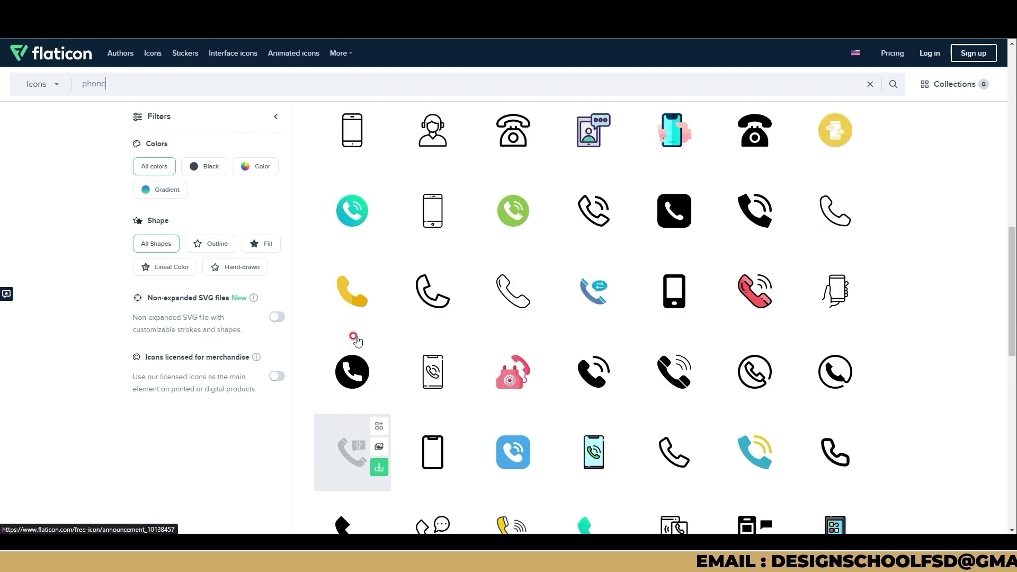
{"action": "scroll", "coordinate": [345, 334], "scroll_direction": "up", "scroll_amount": 5}
{"action": "scroll", "coordinate": [349, 297], "scroll_direction": "up", "scroll_amount": 3}
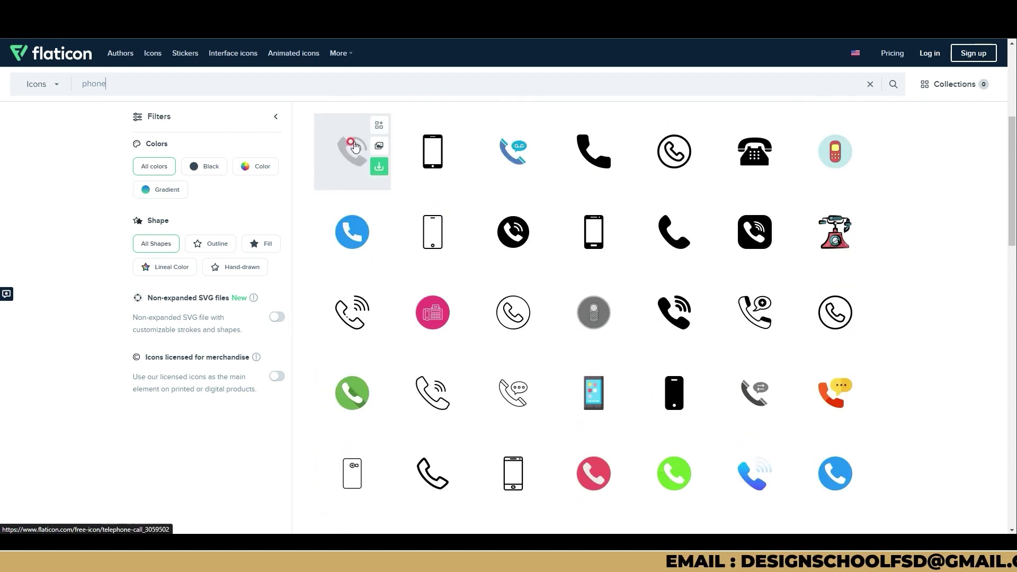
Download the Telephone Call icon as a 512px PNG, telephone-call.png
{"action": "left_click", "coordinate": [354, 148]}
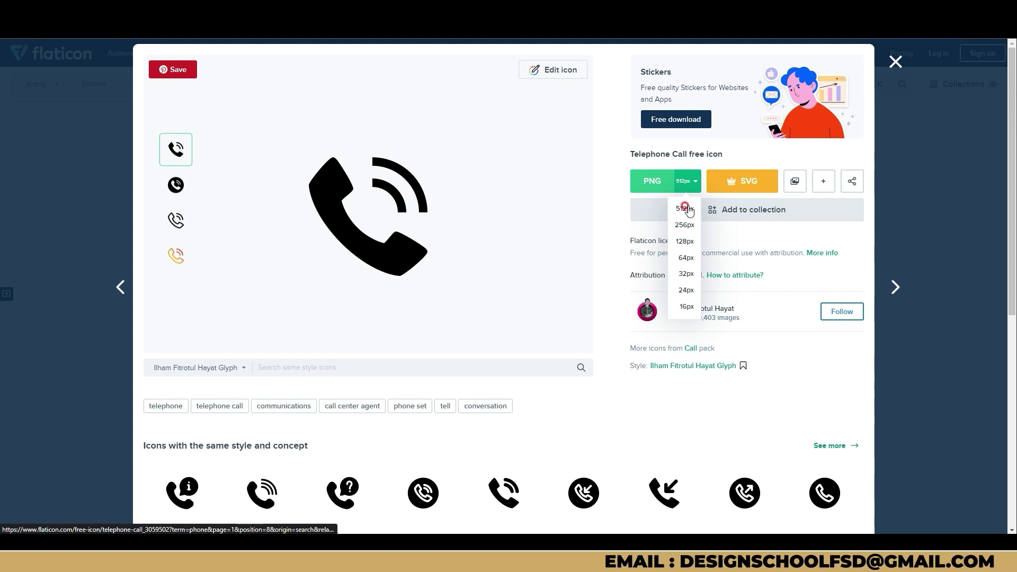
{"action": "left_click", "coordinate": [687, 209]}
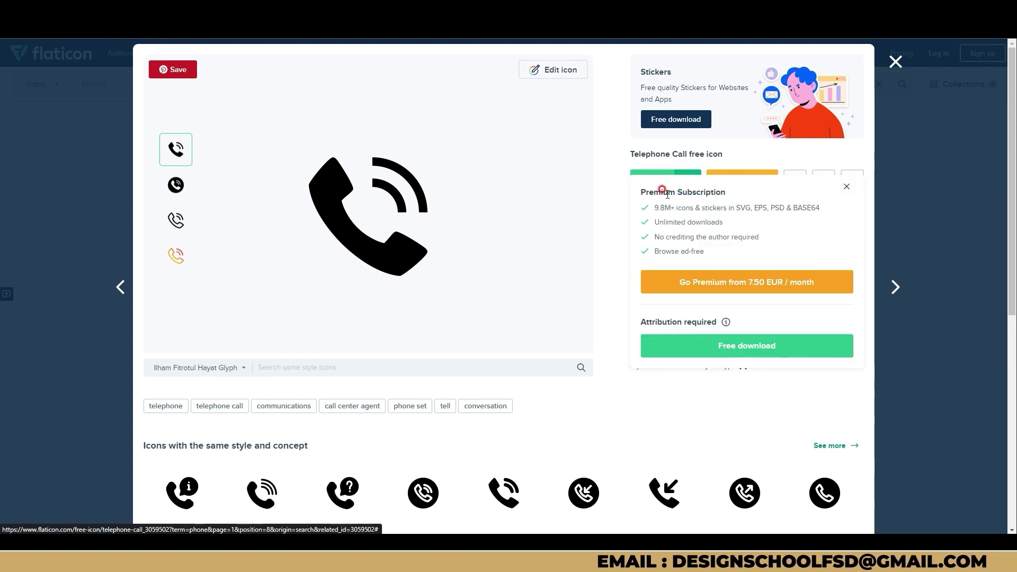
{"action": "left_click", "coordinate": [713, 343]}
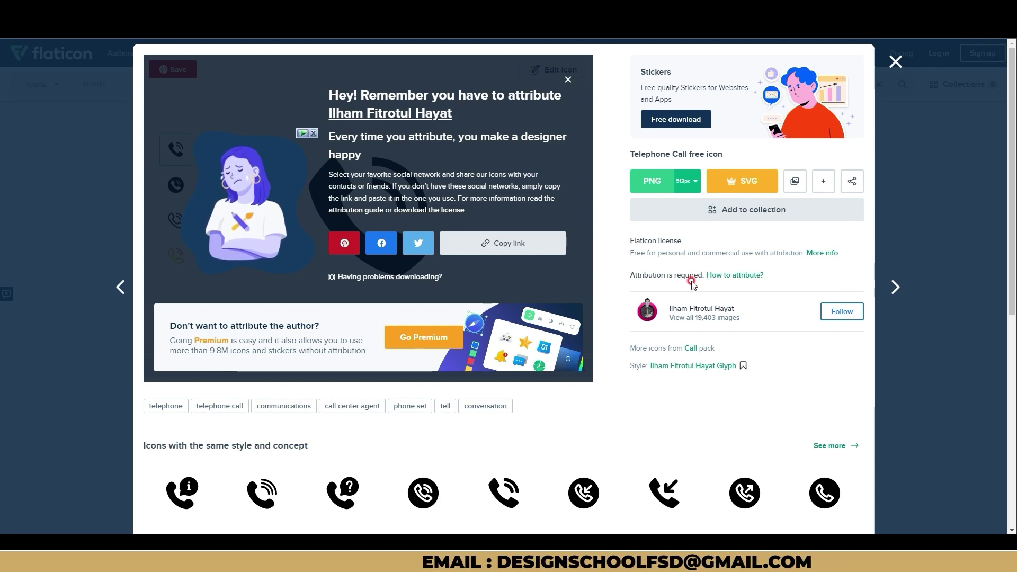
{"action": "scroll", "coordinate": [689, 286], "scroll_direction": "down", "scroll_amount": 2}
{"action": "scroll", "coordinate": [689, 287], "scroll_direction": "down", "scroll_amount": 4}
{"action": "scroll", "coordinate": [61, 381], "scroll_direction": "up", "scroll_amount": 4}
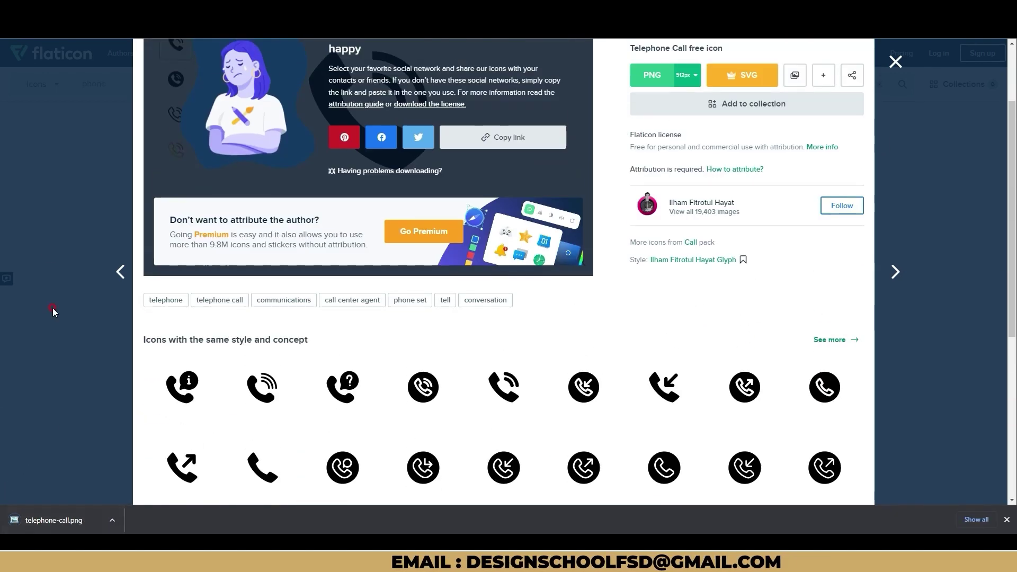
{"action": "left_click", "coordinate": [76, 211]}
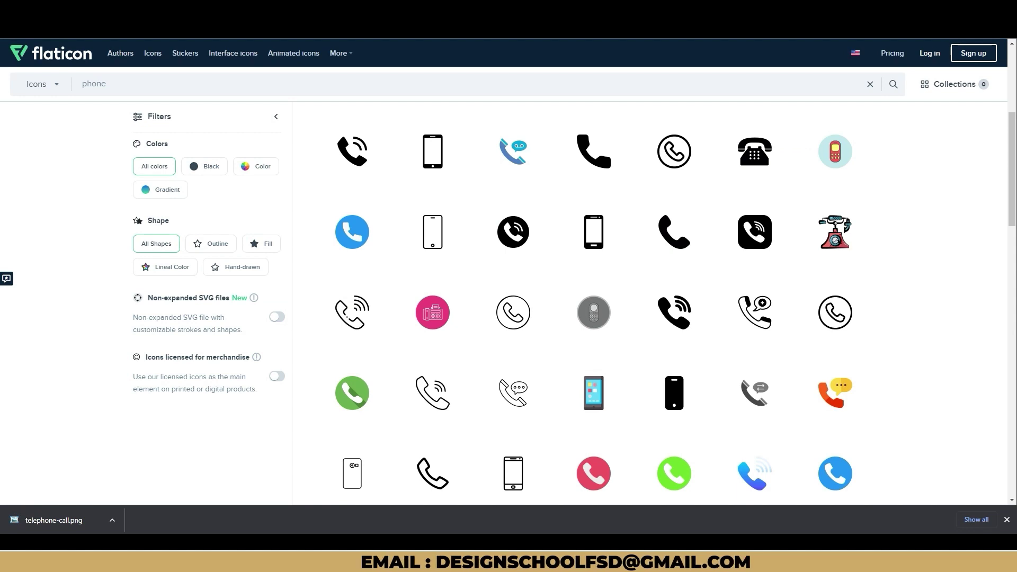
{"action": "key", "text": "ctrl+t"}
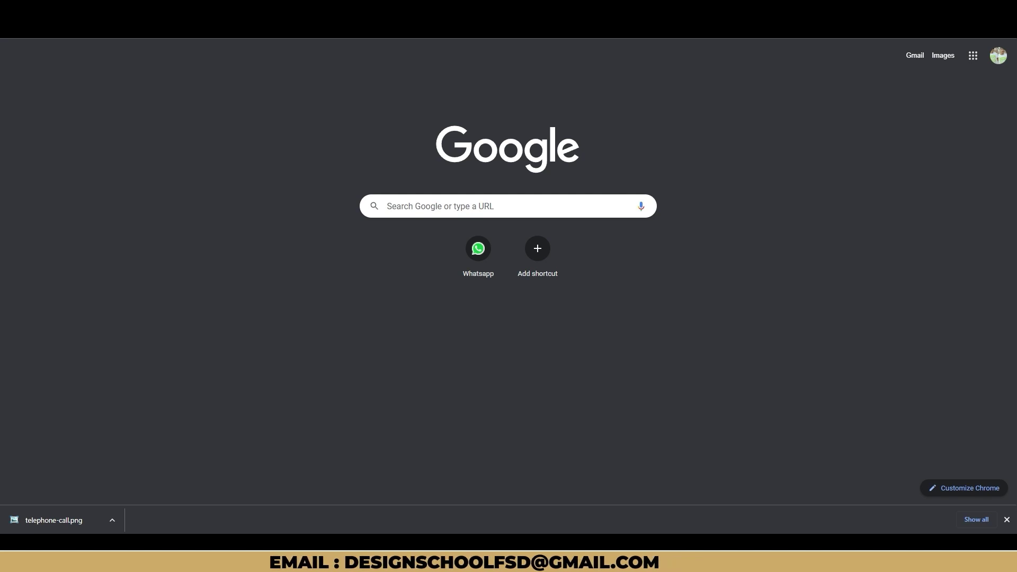
Search Google for 'photoshop shapes' and open Shapes4FREE's '2800+ Photoshop Custom Shapes' page
{"action": "left_click", "coordinate": [386, 206]}
{"action": "type", "text": "photoshop shapes"}
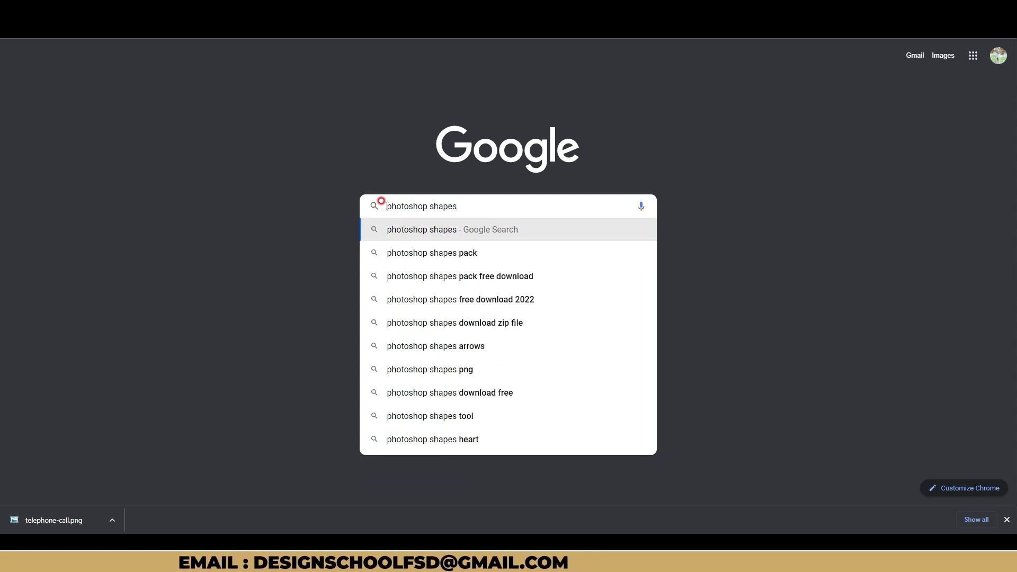
{"action": "key", "text": "Return"}
{"action": "scroll", "coordinate": [238, 138], "scroll_direction": "down", "scroll_amount": 5}
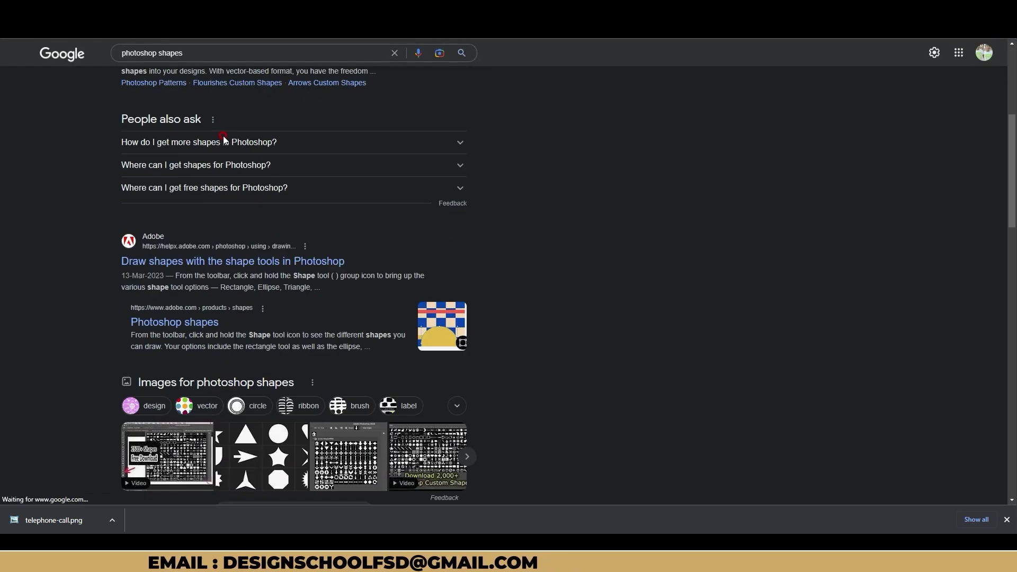
{"action": "scroll", "coordinate": [224, 140], "scroll_direction": "down", "scroll_amount": 5}
{"action": "scroll", "coordinate": [223, 140], "scroll_direction": "down", "scroll_amount": 6}
{"action": "scroll", "coordinate": [217, 140], "scroll_direction": "down", "scroll_amount": 4}
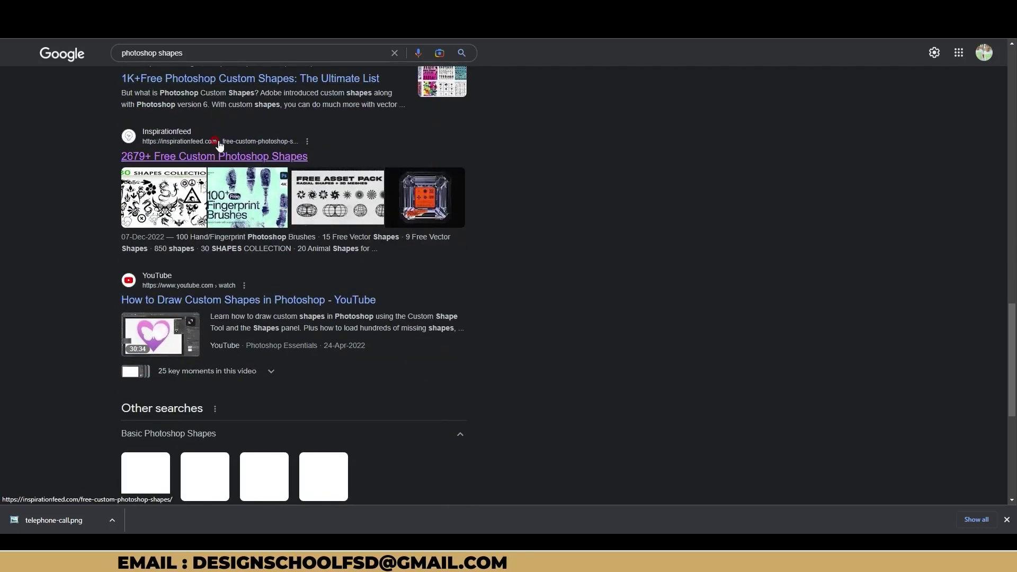
{"action": "scroll", "coordinate": [208, 176], "scroll_direction": "up", "scroll_amount": 9}
{"action": "scroll", "coordinate": [206, 177], "scroll_direction": "up", "scroll_amount": 3}
{"action": "scroll", "coordinate": [201, 196], "scroll_direction": "up", "scroll_amount": 3}
{"action": "scroll", "coordinate": [193, 223], "scroll_direction": "up", "scroll_amount": 4}
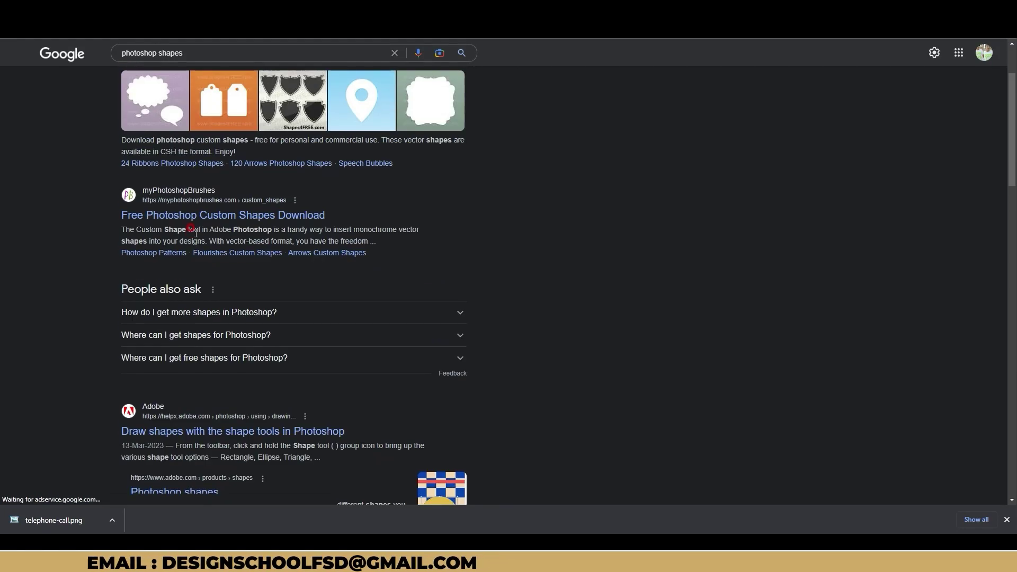
{"action": "scroll", "coordinate": [194, 233], "scroll_direction": "up", "scroll_amount": 2}
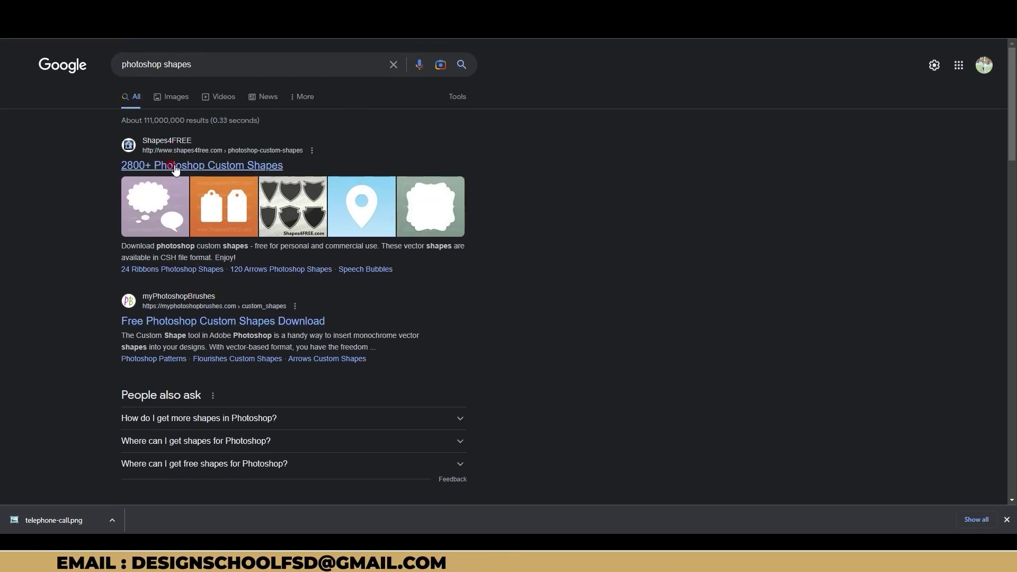
{"action": "left_click", "coordinate": [174, 167]}
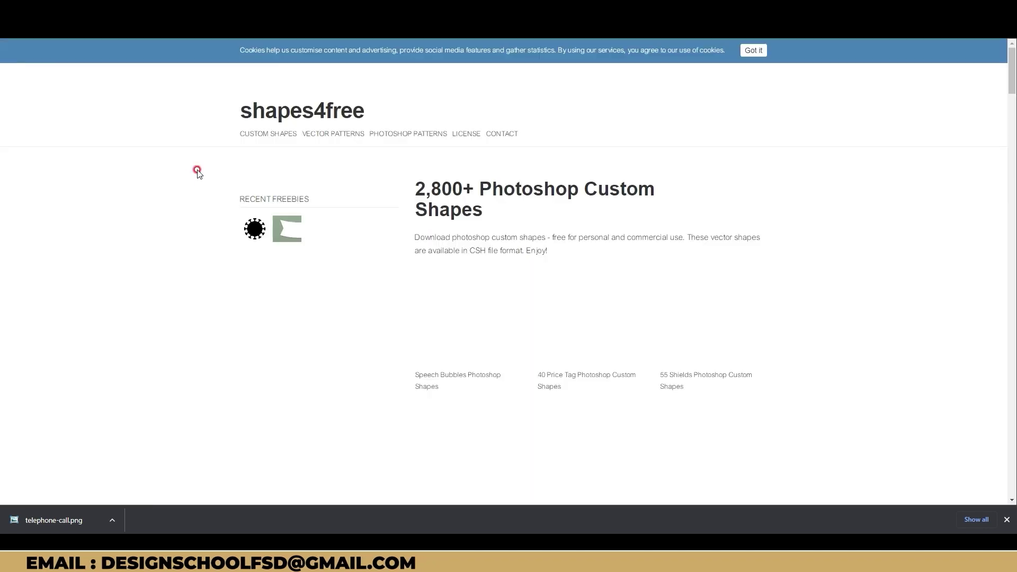
Open the '70 Corneristic Vector Icons for Web Designers' pack from the Shapes4FREE gallery
{"action": "scroll", "coordinate": [625, 263], "scroll_direction": "down", "scroll_amount": 5}
{"action": "scroll", "coordinate": [615, 259], "scroll_direction": "down", "scroll_amount": 3}
{"action": "scroll", "coordinate": [603, 254], "scroll_direction": "down", "scroll_amount": 3}
{"action": "scroll", "coordinate": [592, 250], "scroll_direction": "down", "scroll_amount": 1}
{"action": "scroll", "coordinate": [591, 250], "scroll_direction": "down", "scroll_amount": 4}
{"action": "scroll", "coordinate": [583, 254], "scroll_direction": "down", "scroll_amount": 2}
{"action": "scroll", "coordinate": [575, 255], "scroll_direction": "down", "scroll_amount": 3}
{"action": "scroll", "coordinate": [566, 259], "scroll_direction": "down", "scroll_amount": 4}
{"action": "scroll", "coordinate": [565, 258], "scroll_direction": "down", "scroll_amount": 3}
{"action": "scroll", "coordinate": [545, 245], "scroll_direction": "down", "scroll_amount": 4}
{"action": "scroll", "coordinate": [536, 252], "scroll_direction": "down", "scroll_amount": 2}
{"action": "scroll", "coordinate": [534, 247], "scroll_direction": "down", "scroll_amount": 1}
{"action": "scroll", "coordinate": [534, 248], "scroll_direction": "down", "scroll_amount": 3}
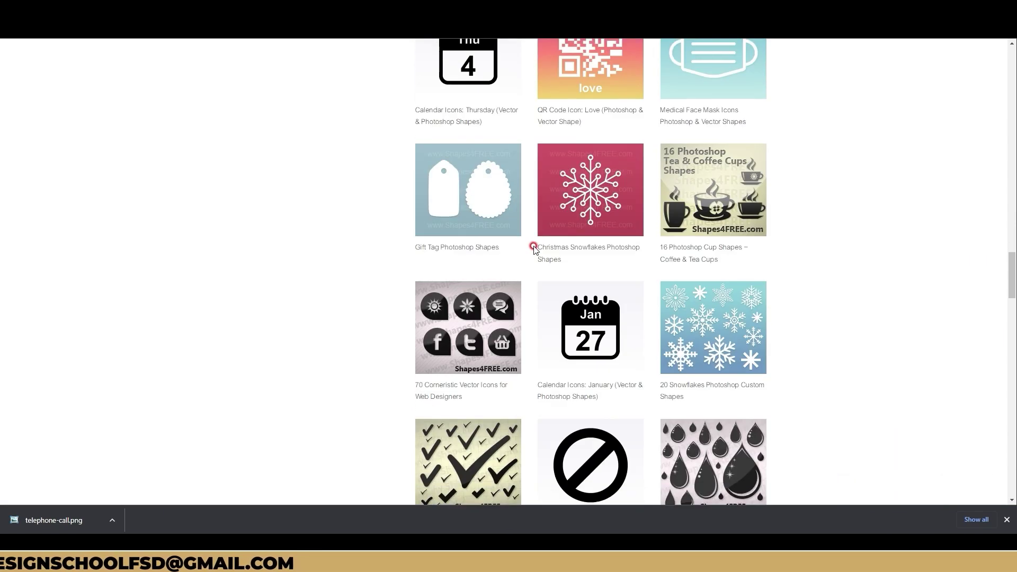
{"action": "left_click", "coordinate": [446, 320]}
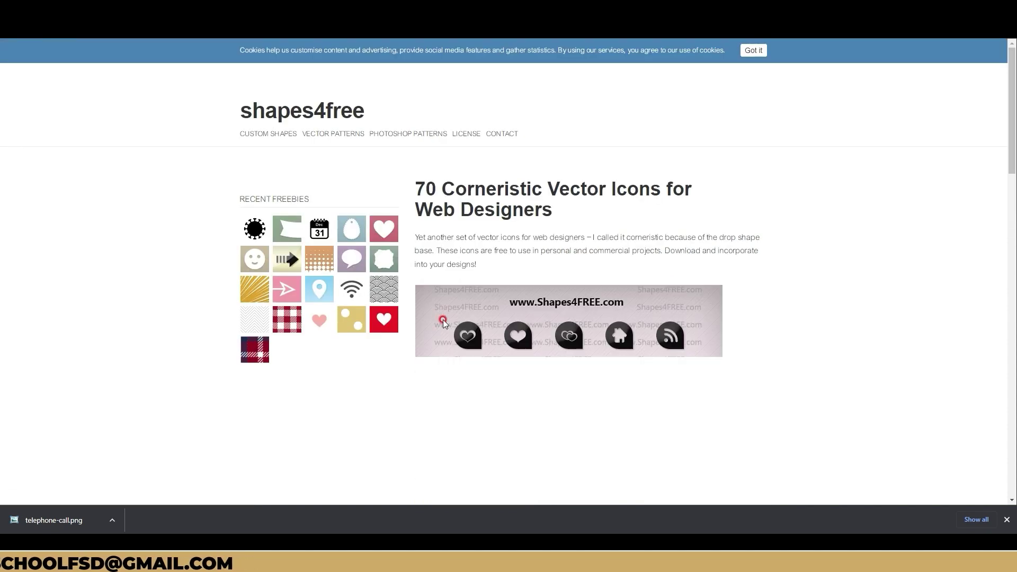
Download the Corneristic icon shapes archive from the bottom of the pack's page
{"action": "scroll", "coordinate": [537, 336], "scroll_direction": "down", "scroll_amount": 3}
{"action": "scroll", "coordinate": [537, 336], "scroll_direction": "down", "scroll_amount": 3}
{"action": "scroll", "coordinate": [522, 313], "scroll_direction": "down", "scroll_amount": 5}
{"action": "scroll", "coordinate": [522, 314], "scroll_direction": "down", "scroll_amount": 3}
{"action": "scroll", "coordinate": [523, 318], "scroll_direction": "down", "scroll_amount": 2}
{"action": "scroll", "coordinate": [522, 317], "scroll_direction": "down", "scroll_amount": 4}
{"action": "scroll", "coordinate": [514, 314], "scroll_direction": "down", "scroll_amount": 3}
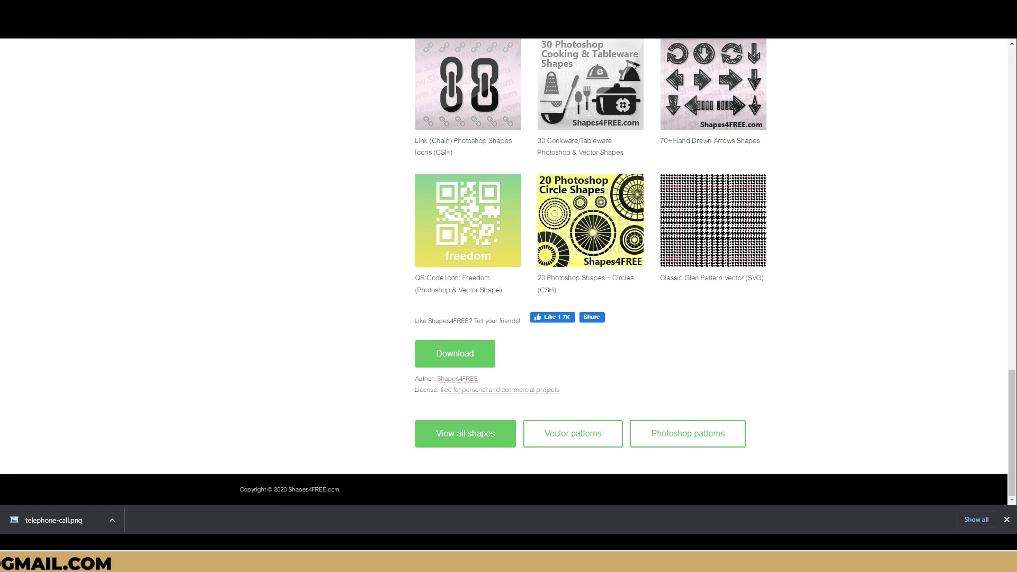
{"action": "left_click", "coordinate": [363, 222]}
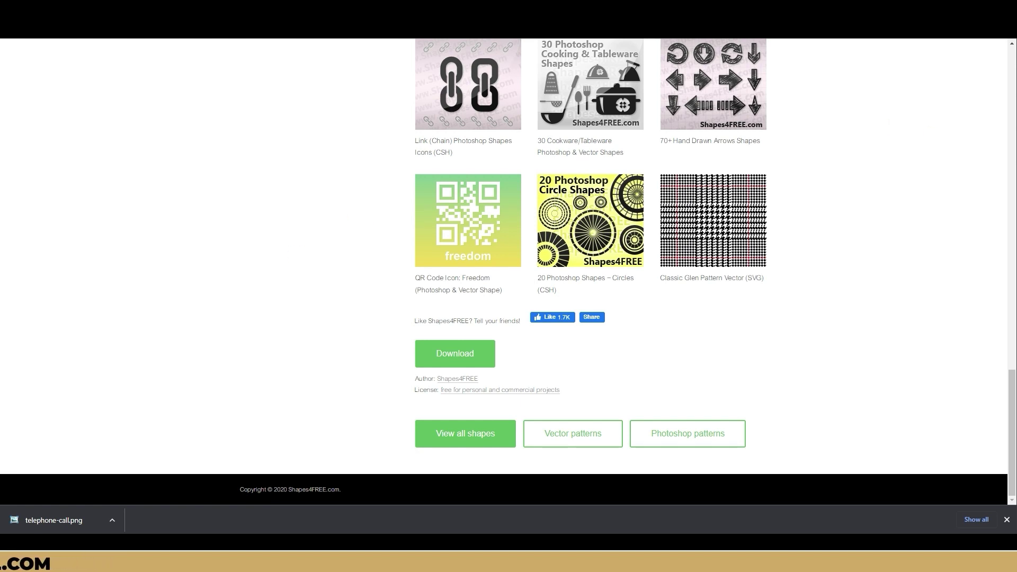
Load corneristic-icons-Shapes4FREE.csh from photoshop-corneristic-icon-shapes.zip into Photoshop, then close WinRAR
{"action": "left_click", "coordinate": [282, 178]}
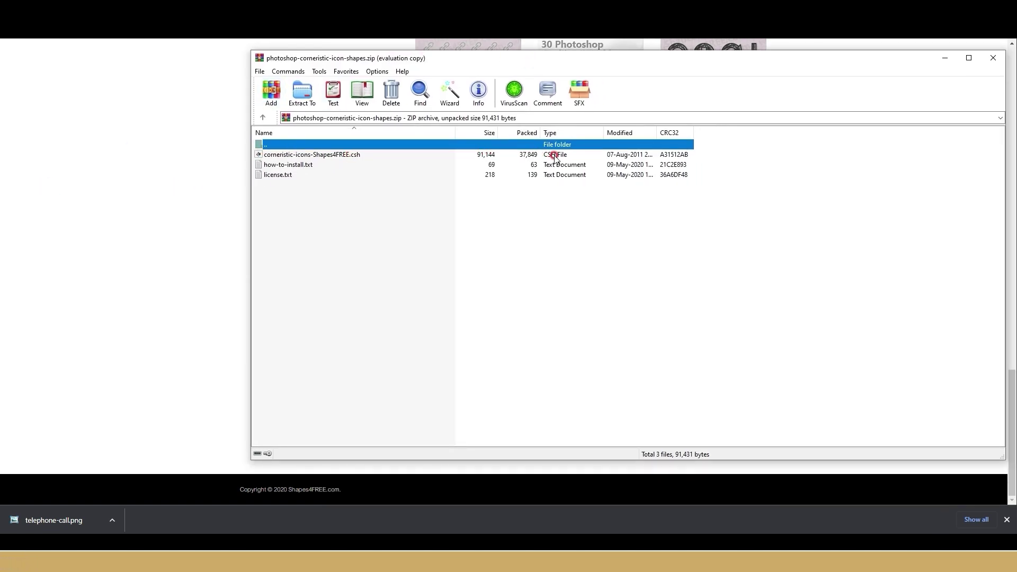
{"action": "double_click", "coordinate": [308, 156]}
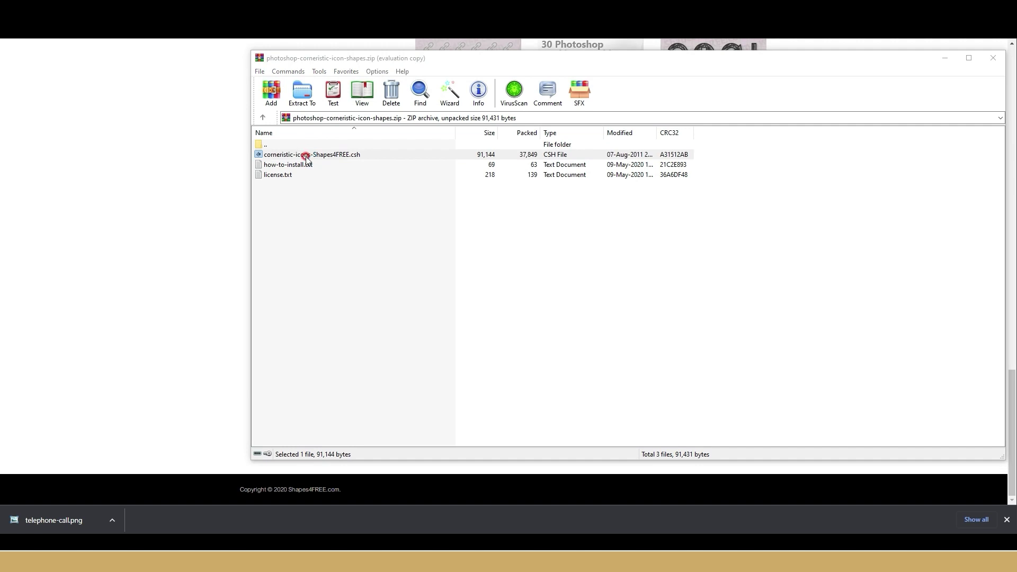
{"action": "left_click", "coordinate": [992, 58]}
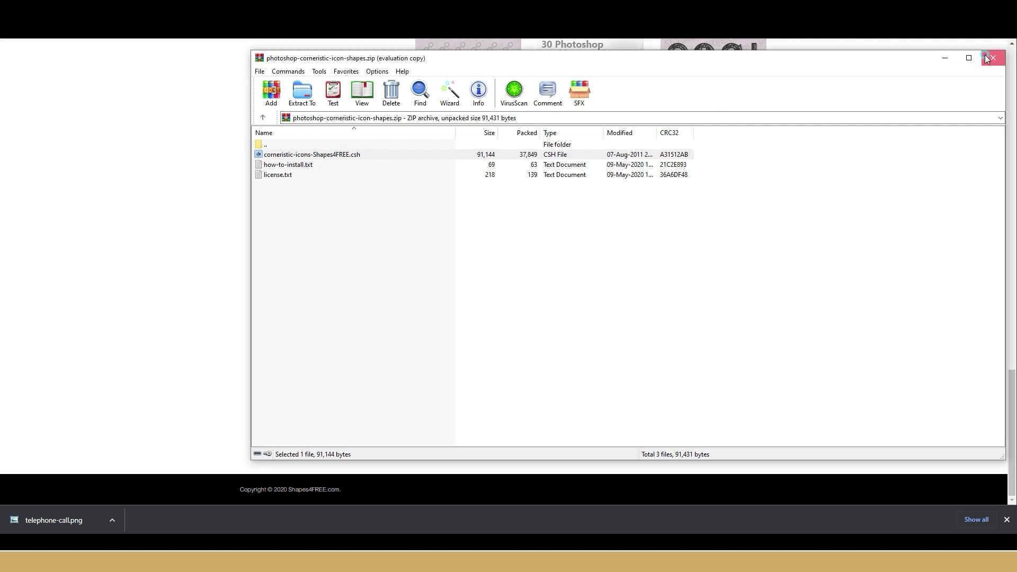
{"action": "left_click", "coordinate": [255, 180]}
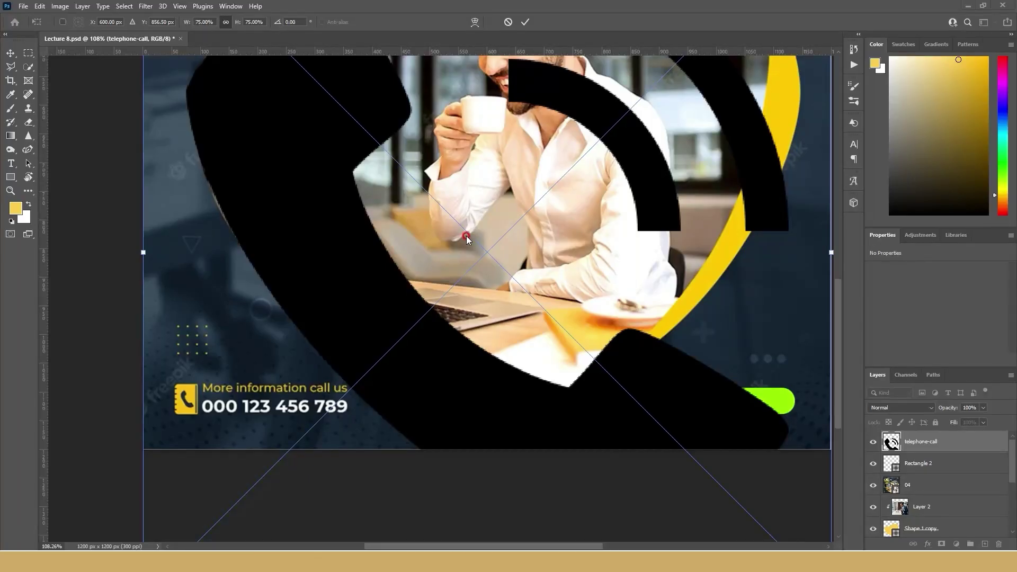
Shrink the oversized telephone-call icon and move it down beside the phone number
{"action": "scroll", "coordinate": [475, 226], "scroll_direction": "down", "scroll_amount": 2}
{"action": "scroll", "coordinate": [475, 226], "scroll_direction": "down", "scroll_amount": 1}
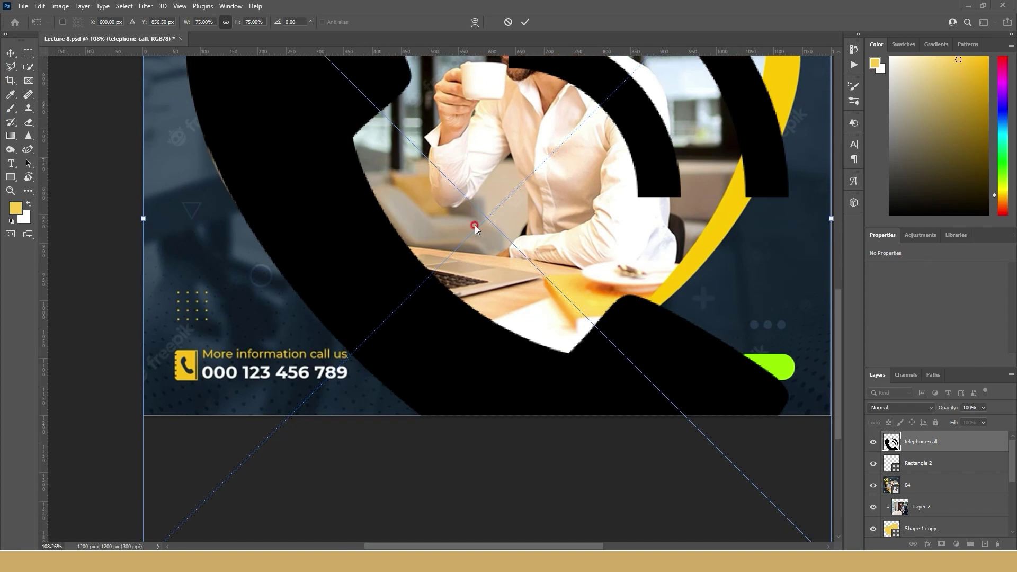
{"action": "scroll", "coordinate": [501, 200], "scroll_direction": "up", "scroll_amount": 1}
{"action": "scroll", "coordinate": [345, 421], "scroll_direction": "down", "scroll_amount": 1}
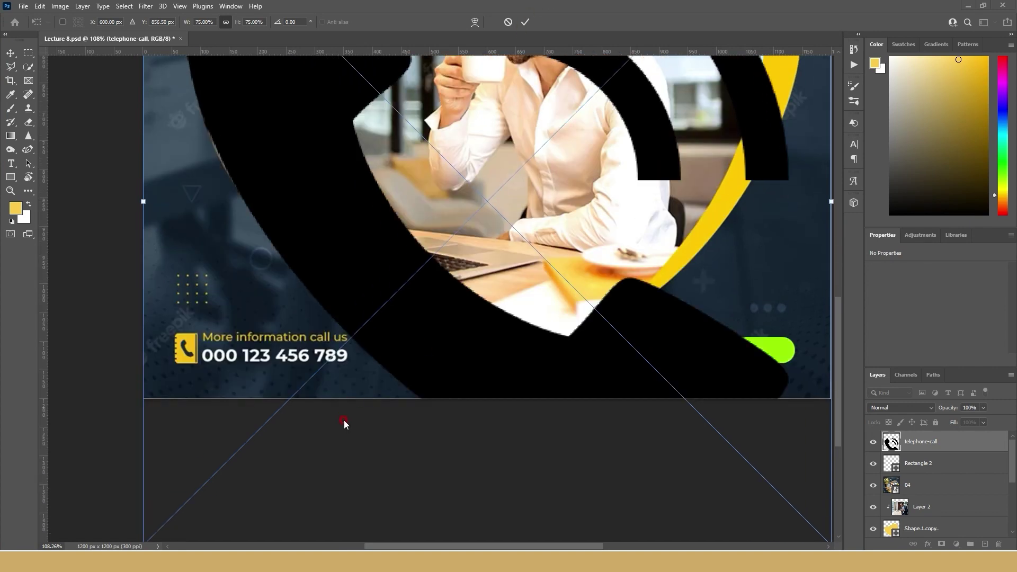
{"action": "scroll", "coordinate": [156, 446], "scroll_direction": "down", "scroll_amount": 3}
{"action": "left_click_drag", "start_coordinate": [137, 458], "coordinate": [377, 144]}
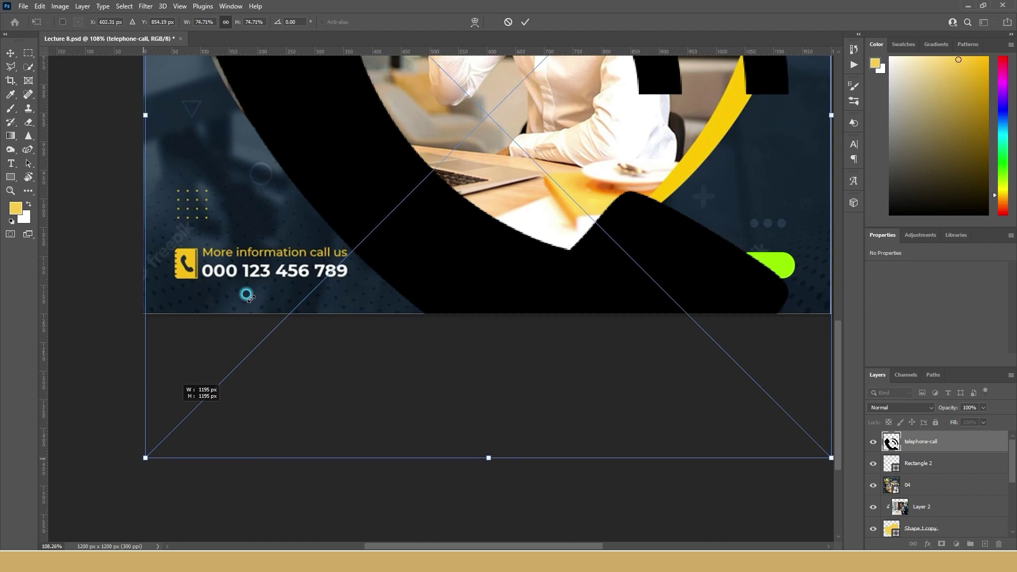
{"action": "scroll", "coordinate": [514, 265], "scroll_direction": "down", "scroll_amount": 4}
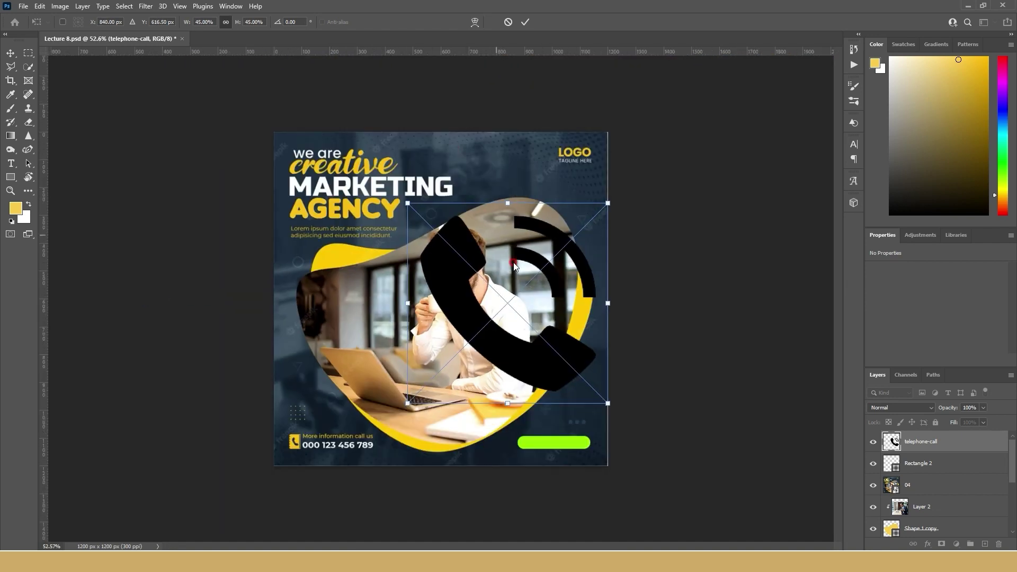
{"action": "left_click_drag", "start_coordinate": [608, 202], "coordinate": [464, 347]}
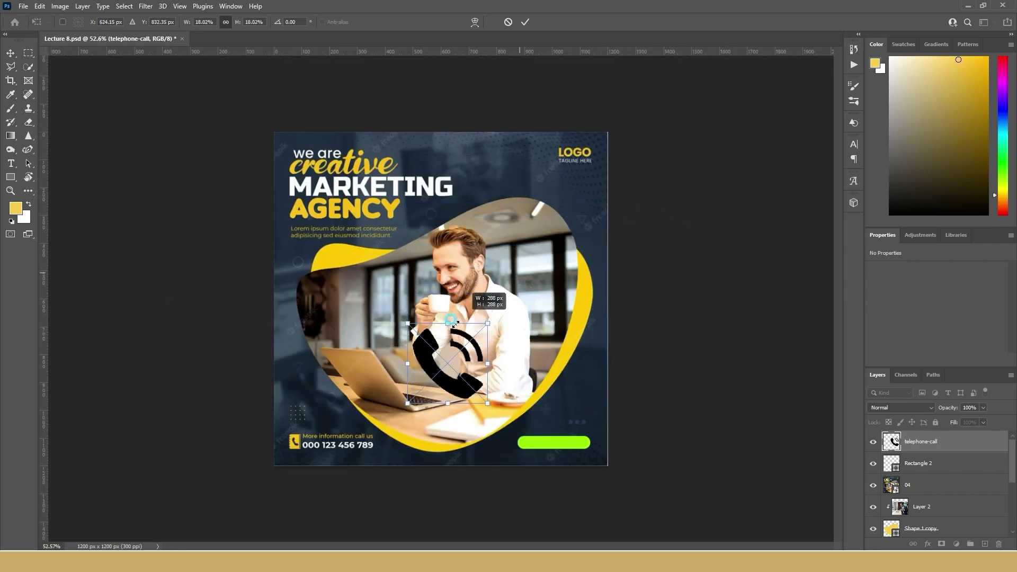
{"action": "left_click_drag", "start_coordinate": [444, 389], "coordinate": [312, 435]}
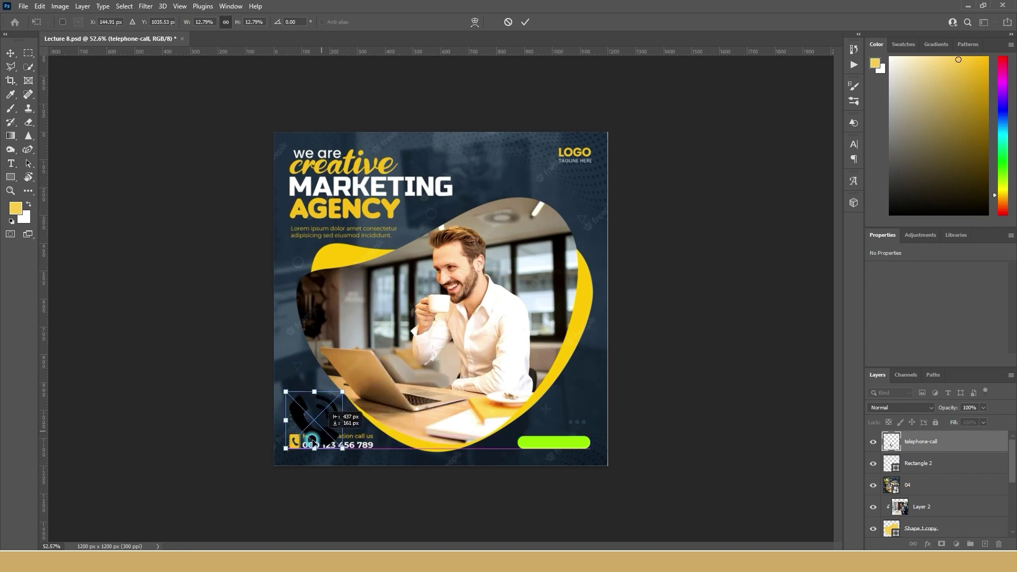
Fit the phone icon onto the yellow square at 38 × 38 px and commit the transform
{"action": "scroll", "coordinate": [287, 449], "scroll_direction": "up", "scroll_amount": 3}
{"action": "scroll", "coordinate": [288, 450], "scroll_direction": "up", "scroll_amount": 2}
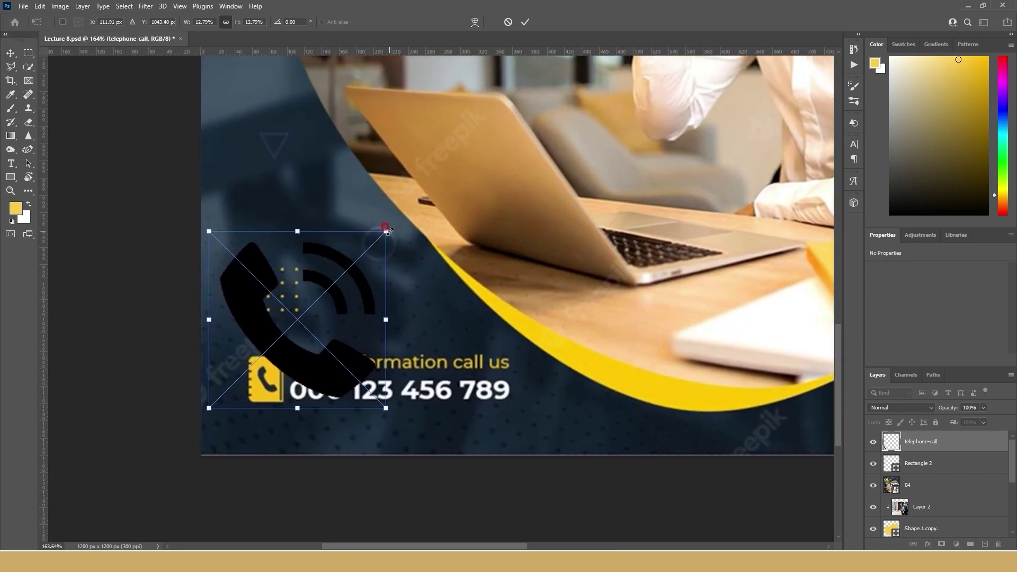
{"action": "mouse_move", "coordinate": [386, 231]}
{"action": "left_mouse_down"}
{"action": "mouse_move", "coordinate": [247, 401]}
{"action": "mouse_move", "coordinate": [271, 404]}
{"action": "left_mouse_up"}
{"action": "left_click_drag", "start_coordinate": [286, 361], "coordinate": [266, 397]}
{"action": "left_click_drag", "start_coordinate": [269, 392], "coordinate": [269, 392]}
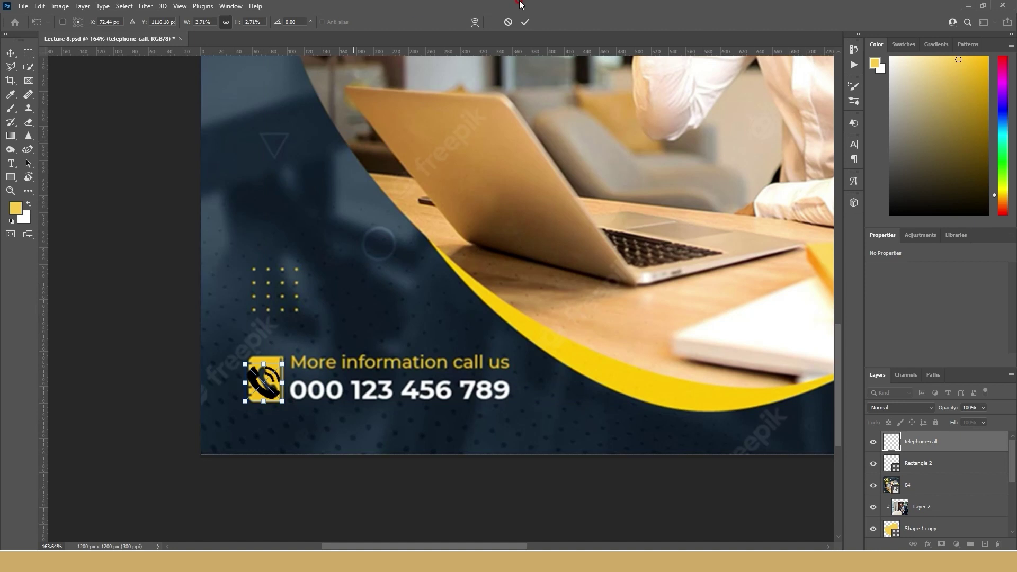
{"action": "left_click", "coordinate": [532, 24]}
{"action": "scroll", "coordinate": [270, 387], "scroll_direction": "down", "scroll_amount": 2}
{"action": "scroll", "coordinate": [270, 386], "scroll_direction": "down", "scroll_amount": 2}
{"action": "key", "text": "v"}
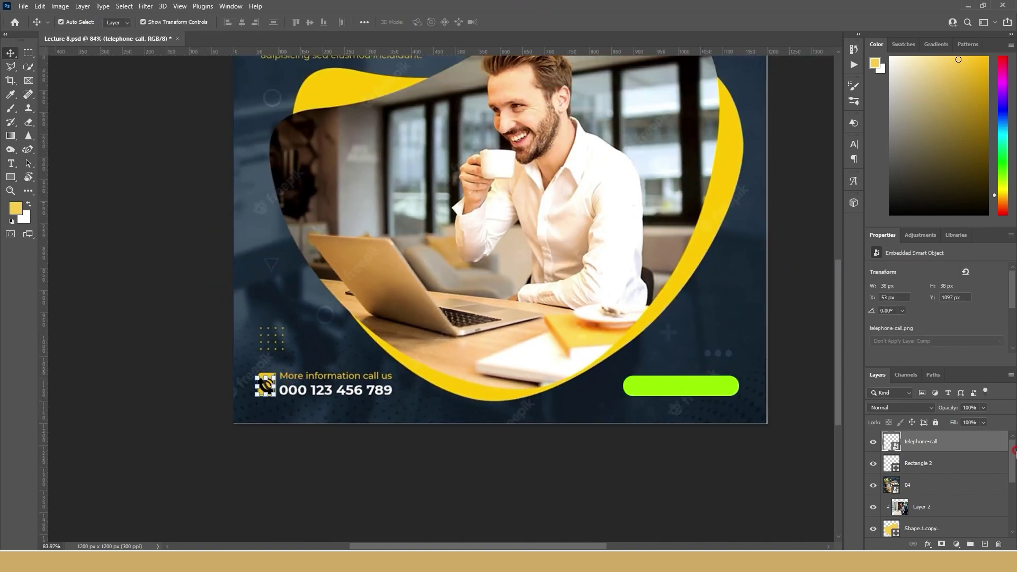
Give the telephone-call icon a lime-green #96ff00 Color Overlay sampled from the button
{"action": "right_click", "coordinate": [939, 446]}
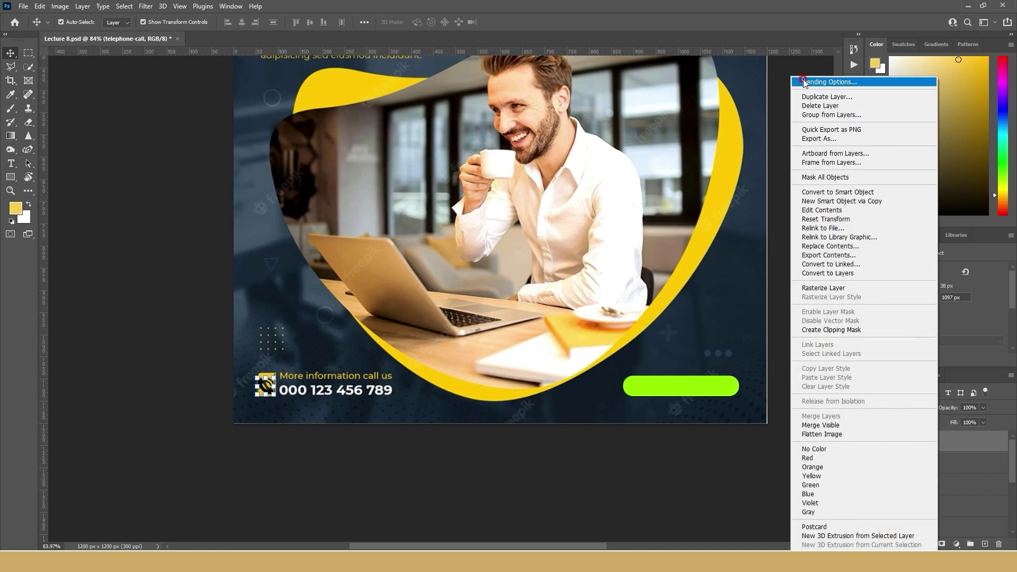
{"action": "left_click", "coordinate": [894, 318]}
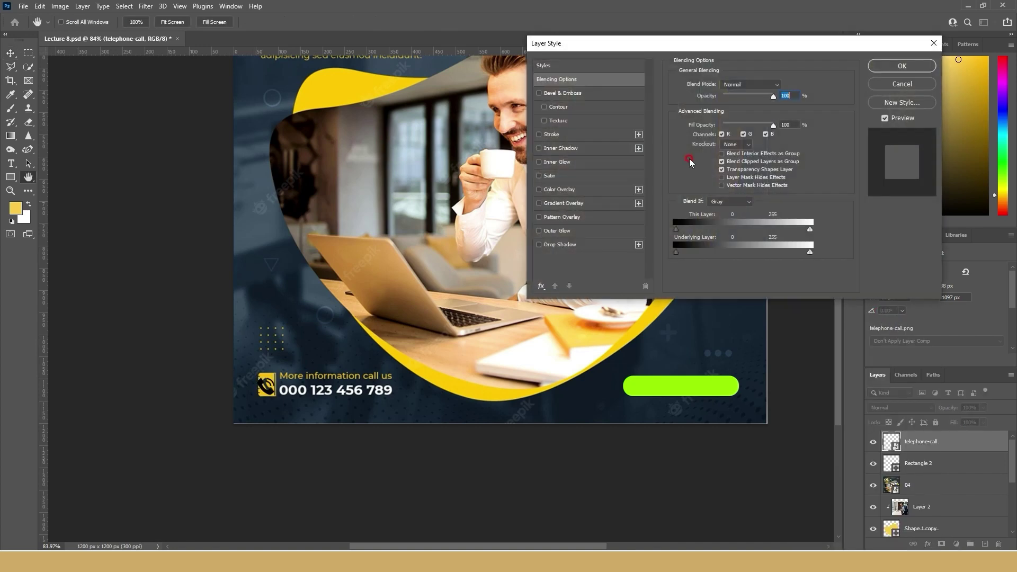
{"action": "left_click", "coordinate": [561, 189]}
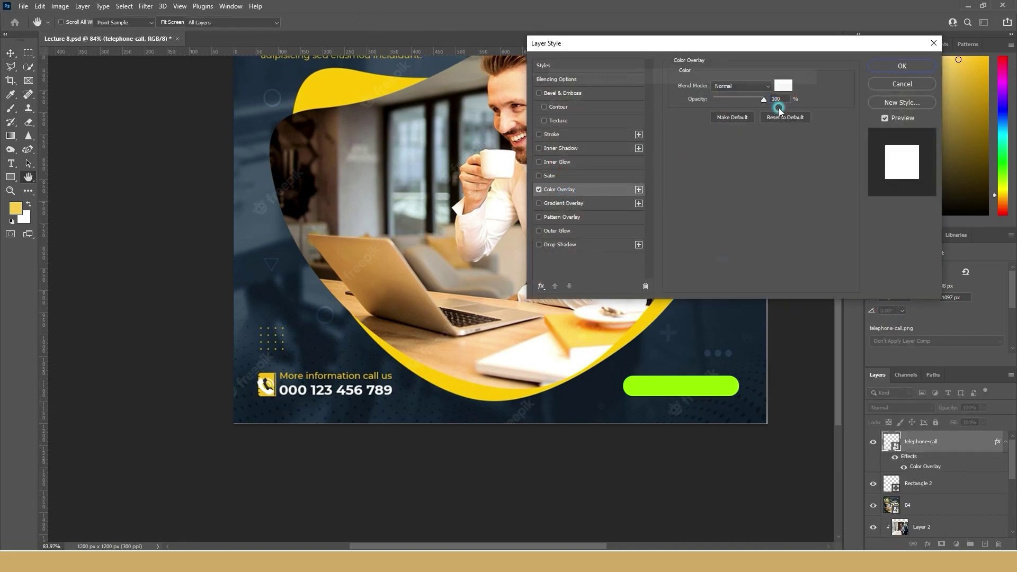
{"action": "left_click", "coordinate": [783, 86]}
{"action": "left_click", "coordinate": [706, 391]}
{"action": "left_click", "coordinate": [788, 92]}
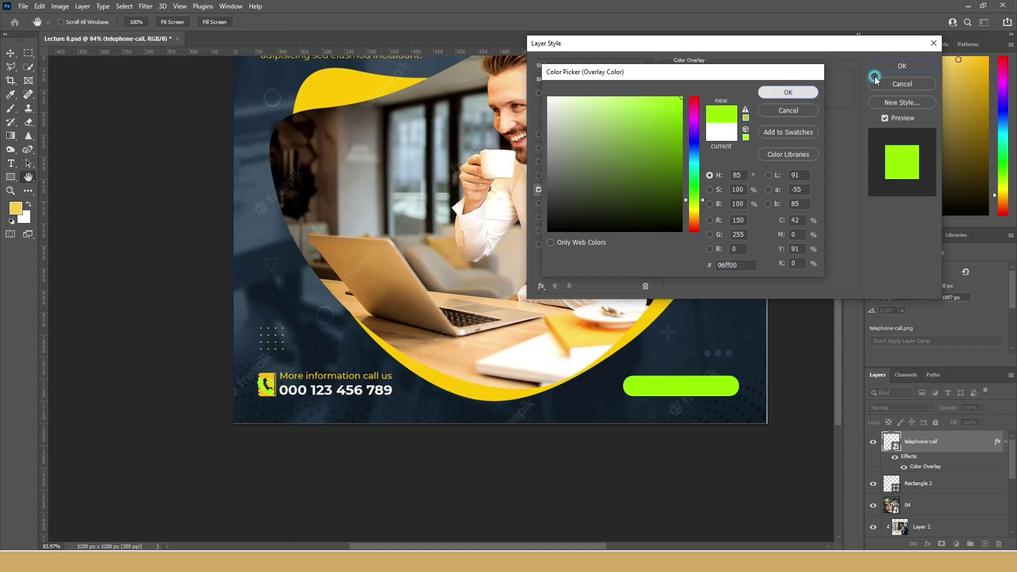
{"action": "left_click", "coordinate": [899, 65]}
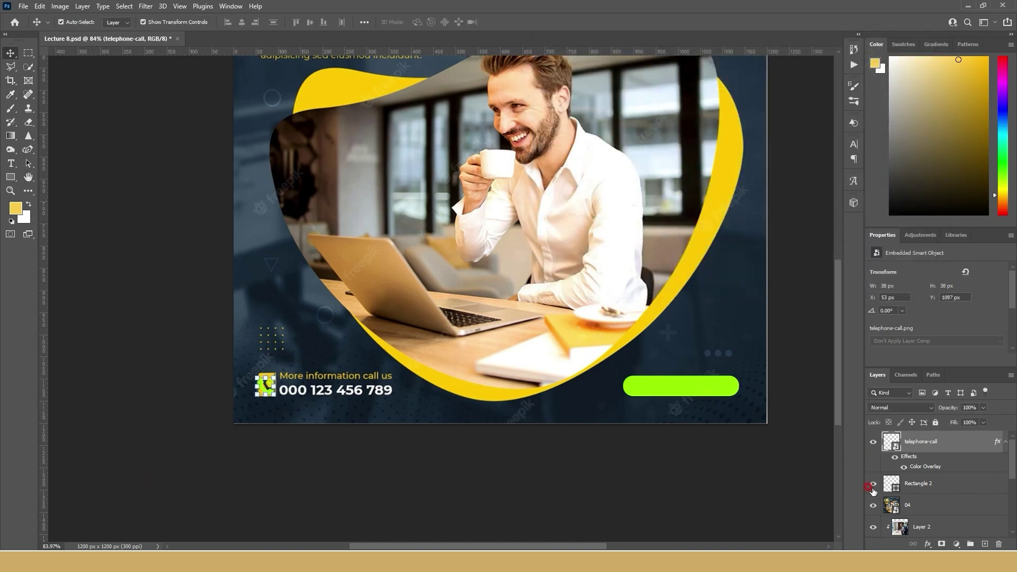
Hide the 04 template layer and fit the whole document in view
{"action": "left_click", "coordinate": [873, 505]}
{"action": "left_click", "coordinate": [298, 461]}
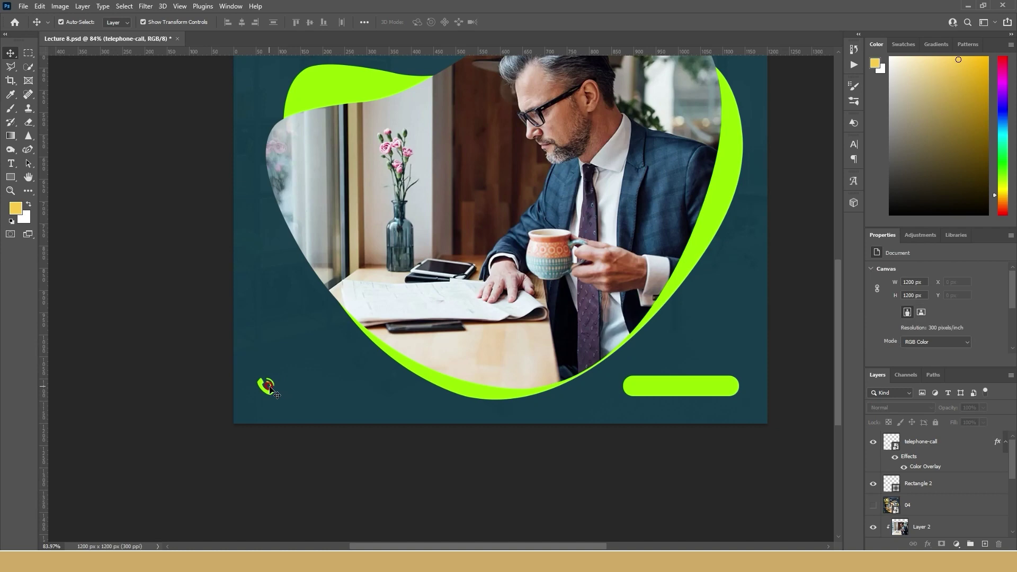
{"action": "key", "text": "ctrl+0"}
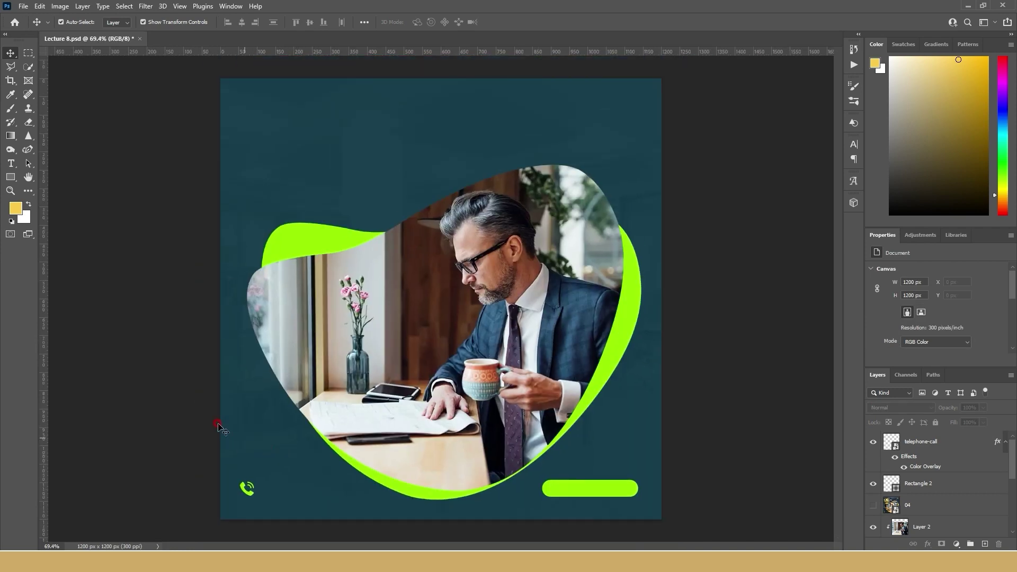
Select the envelope custom shape from the downloaded corneristic-icons shape folder
{"action": "right_click", "coordinate": [12, 177]}
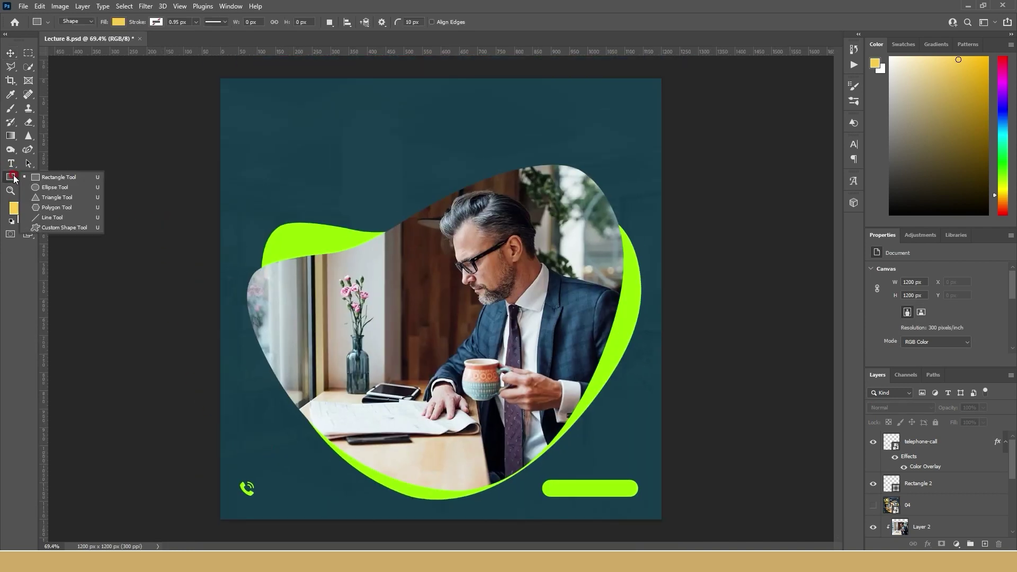
{"action": "left_click", "coordinate": [75, 228]}
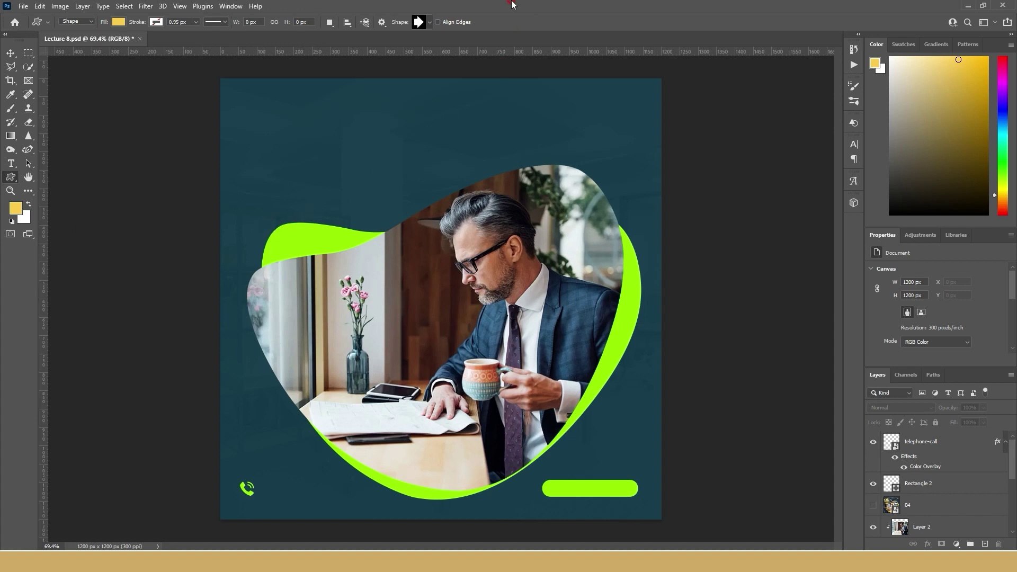
{"action": "left_click", "coordinate": [431, 28]}
{"action": "scroll", "coordinate": [371, 68], "scroll_direction": "down", "scroll_amount": 2}
{"action": "left_click", "coordinate": [366, 61]}
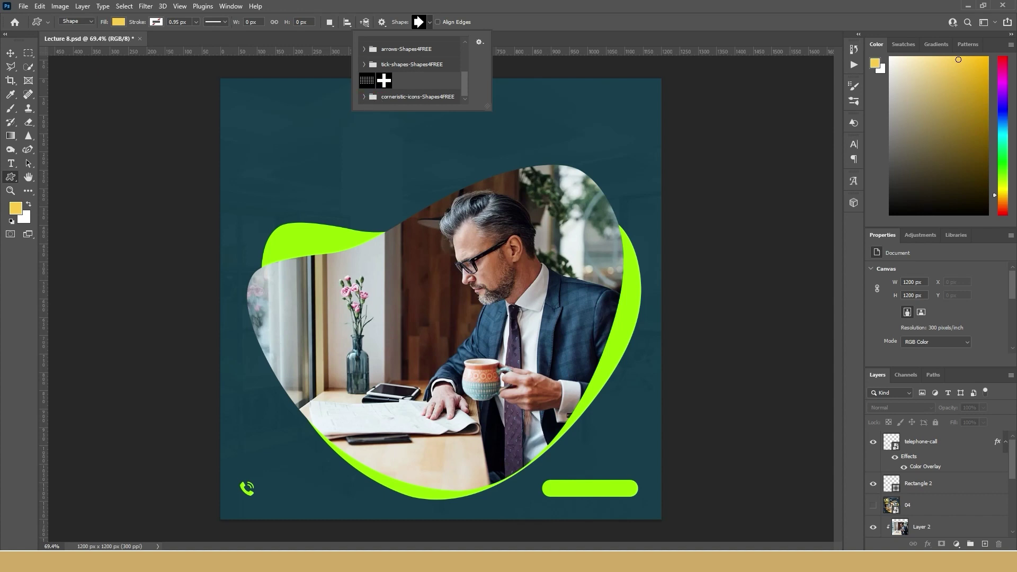
{"action": "key", "text": "Escape"}
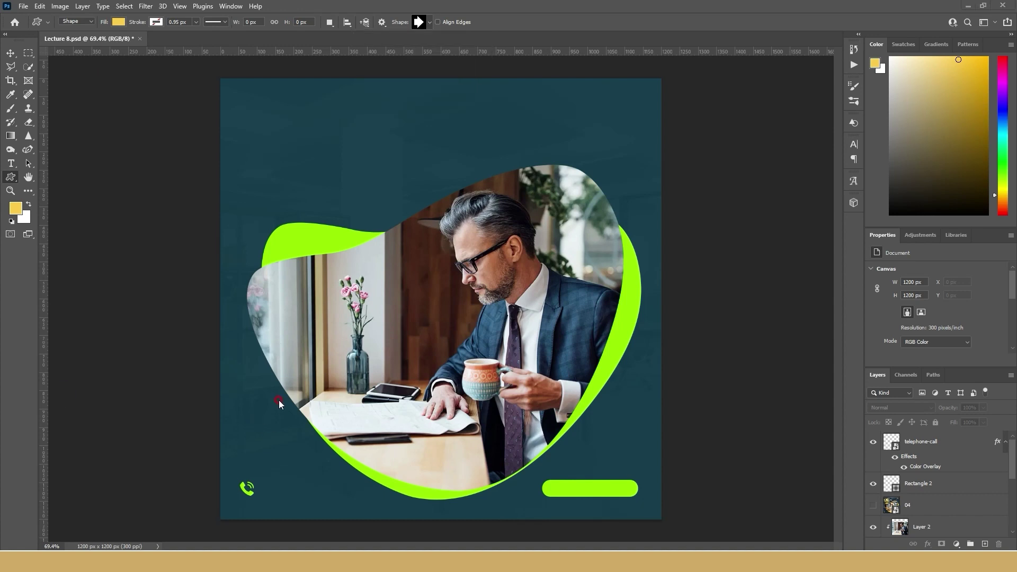
{"action": "left_click", "coordinate": [432, 22]}
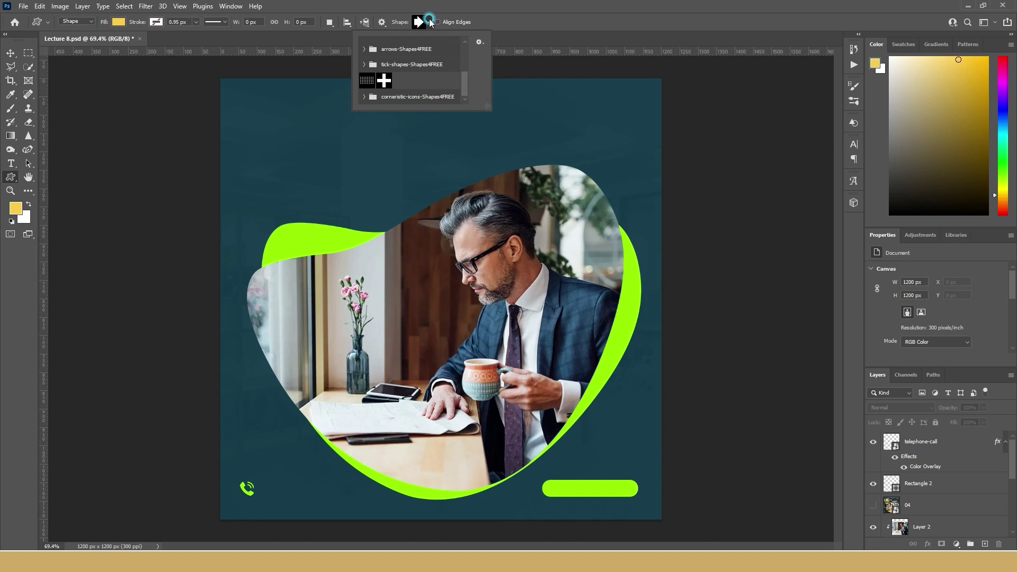
{"action": "left_click", "coordinate": [364, 96]}
{"action": "scroll", "coordinate": [376, 90], "scroll_direction": "down", "scroll_amount": 2}
{"action": "scroll", "coordinate": [380, 83], "scroll_direction": "down", "scroll_amount": 1}
{"action": "scroll", "coordinate": [382, 82], "scroll_direction": "down", "scroll_amount": 2}
{"action": "scroll", "coordinate": [384, 83], "scroll_direction": "down", "scroll_amount": 2}
{"action": "scroll", "coordinate": [389, 87], "scroll_direction": "down", "scroll_amount": 2}
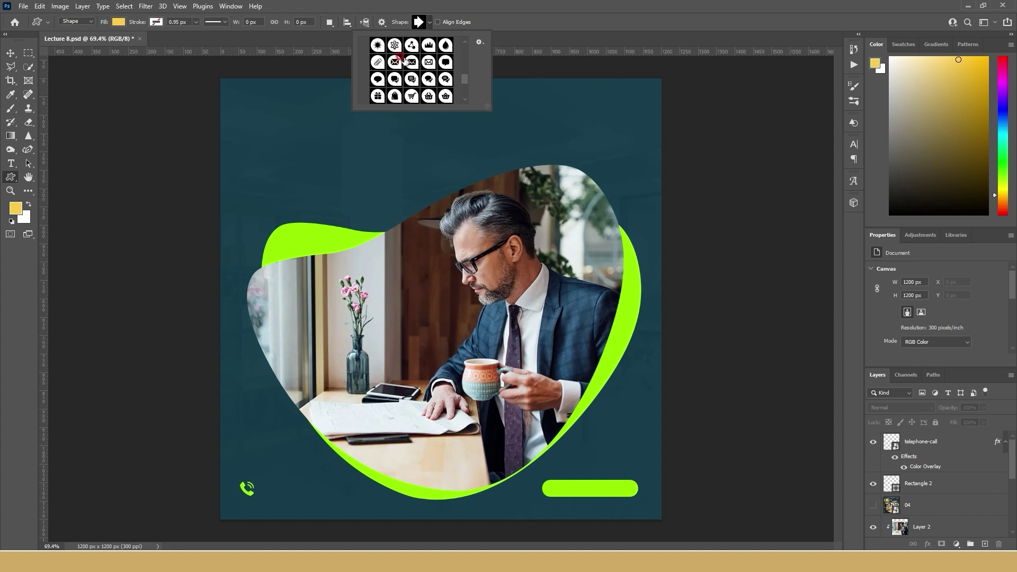
{"action": "left_click", "coordinate": [394, 62]}
Draw the envelope icon and move it to the top-left of the post
{"action": "left_click", "coordinate": [291, 132]}
{"action": "left_click_drag", "start_coordinate": [292, 131], "coordinate": [370, 183]}
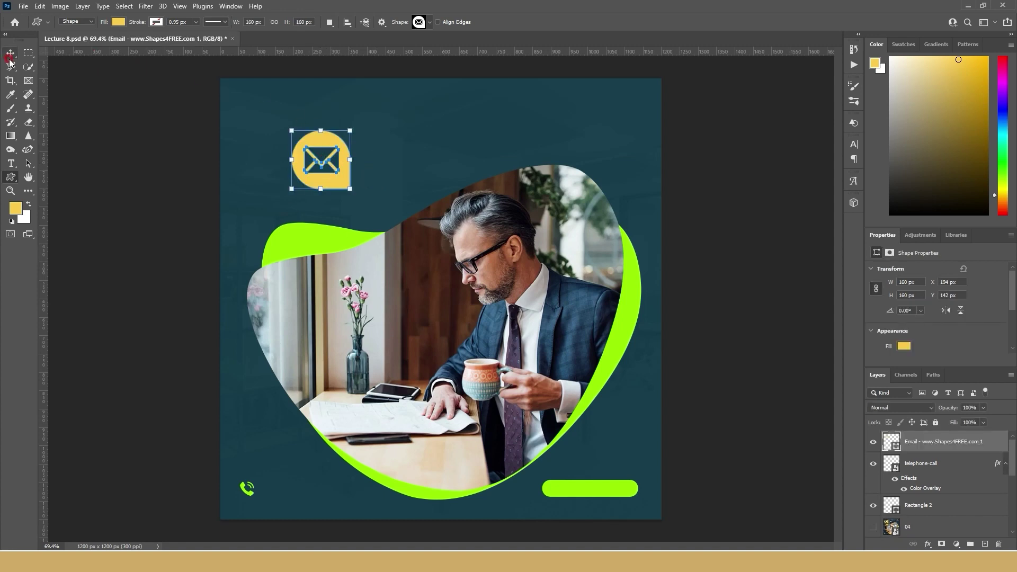
{"action": "left_click", "coordinate": [10, 53]}
{"action": "left_click_drag", "start_coordinate": [322, 148], "coordinate": [270, 117]}
Fill the envelope lime green and scale it down to 70.69 × 70.69 px
{"action": "left_click", "coordinate": [11, 177]}
{"action": "left_click", "coordinate": [118, 23]}
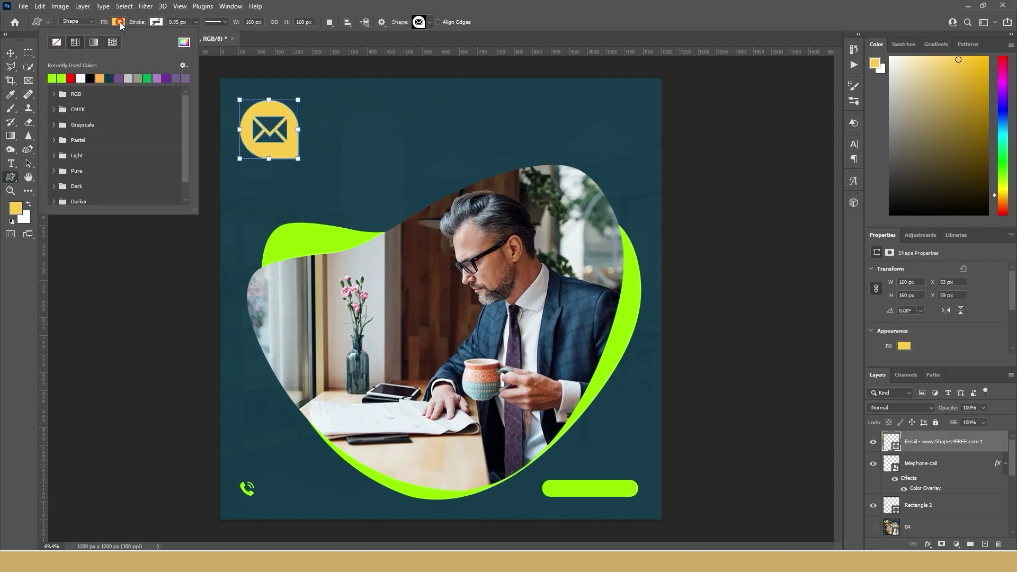
{"action": "left_click", "coordinate": [52, 79]}
{"action": "key", "text": "v"}
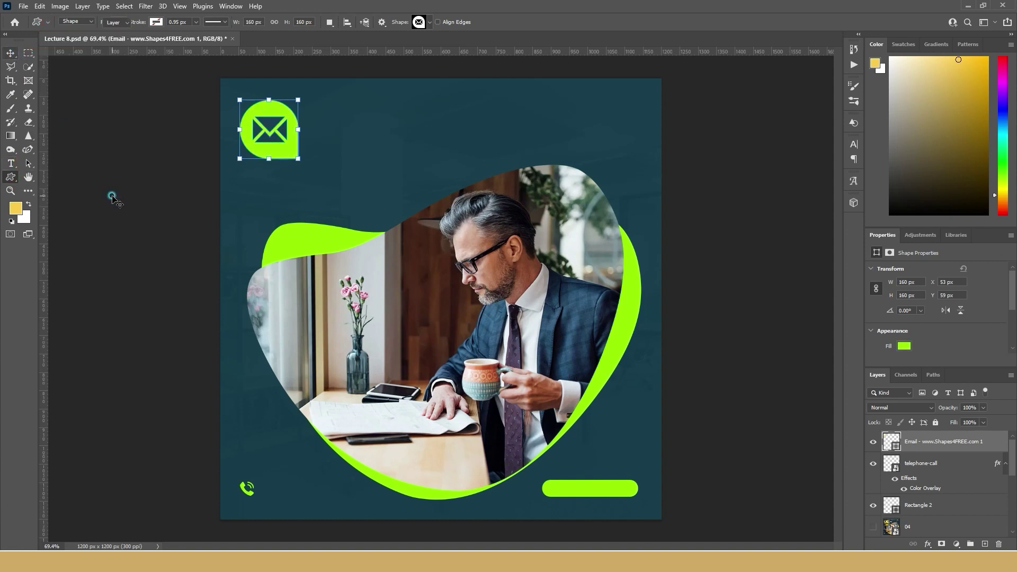
{"action": "key", "text": "ctrl+t"}
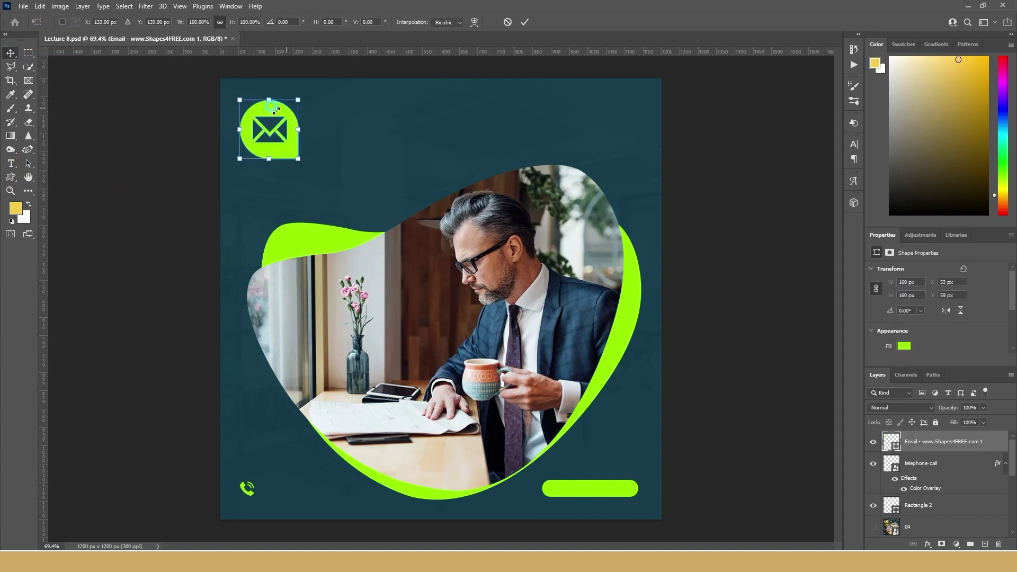
{"action": "left_click_drag", "start_coordinate": [298, 99], "coordinate": [266, 133]}
{"action": "left_click", "coordinate": [523, 23]}
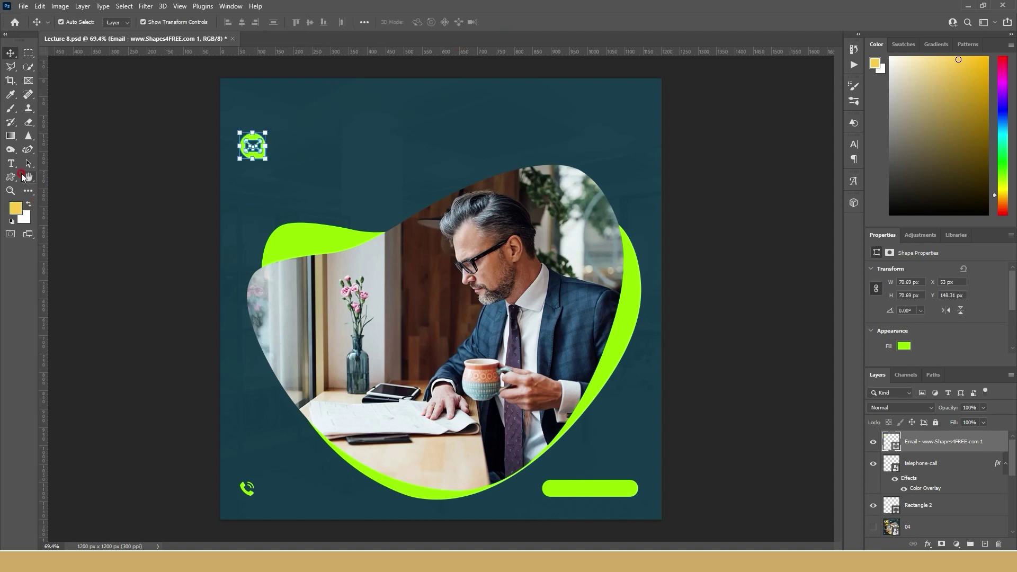
Draw a closed, curved swoosh path in Shape mode near the top of the post
{"action": "left_click", "coordinate": [29, 150]}
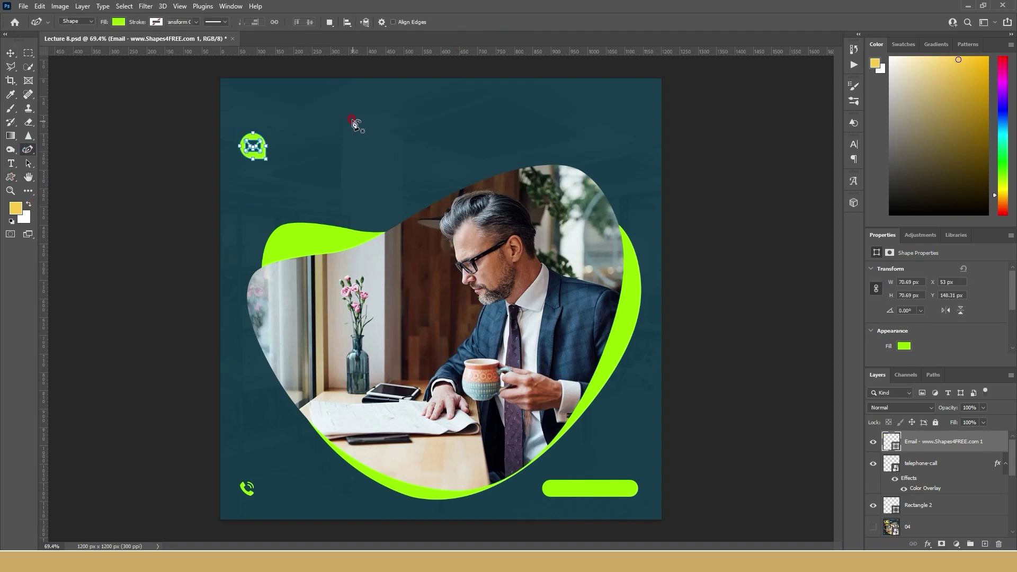
{"action": "left_click", "coordinate": [353, 119]}
{"action": "left_click", "coordinate": [428, 117]}
{"action": "left_click_drag", "start_coordinate": [354, 175], "coordinate": [331, 171]}
{"action": "left_click", "coordinate": [312, 149]}
{"action": "left_click", "coordinate": [357, 144]}
{"action": "left_click", "coordinate": [390, 132]}
{"action": "left_click", "coordinate": [353, 120]}
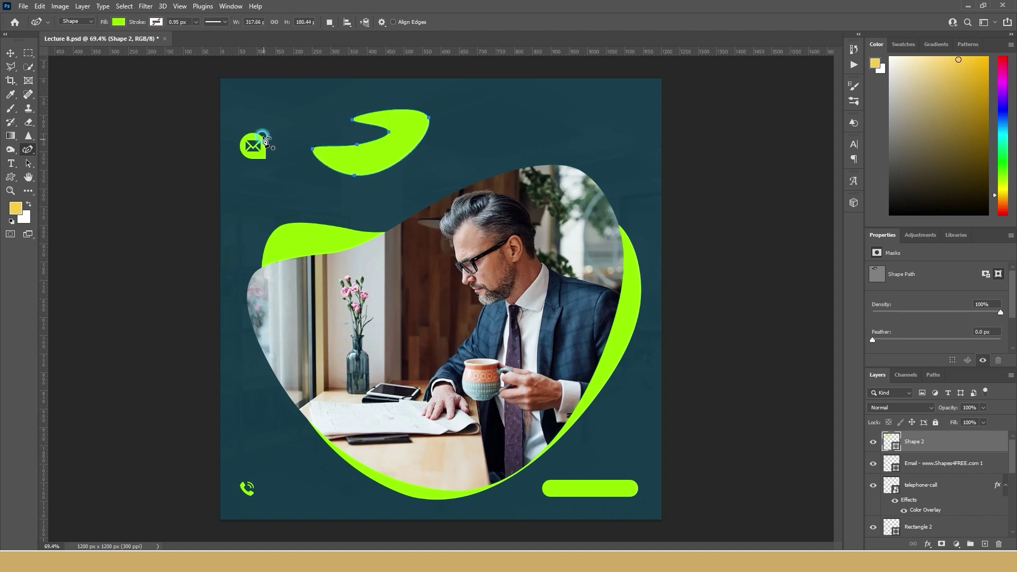
Define the swoosh as a custom shape, keeping the default name 'Shape 317'
{"action": "left_click", "coordinate": [363, 157]}
{"action": "right_click", "coordinate": [363, 159]}
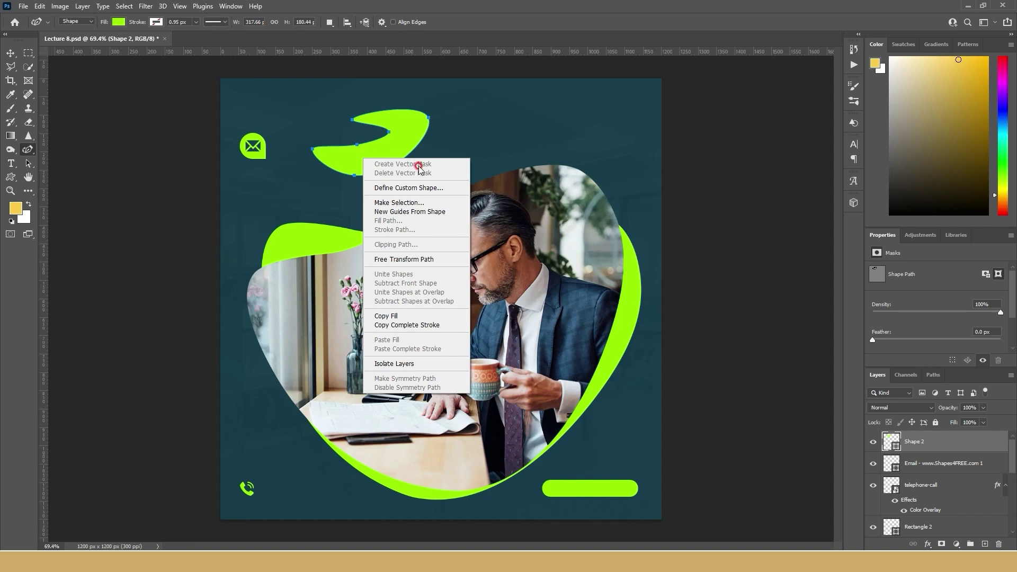
{"action": "left_click", "coordinate": [418, 188]}
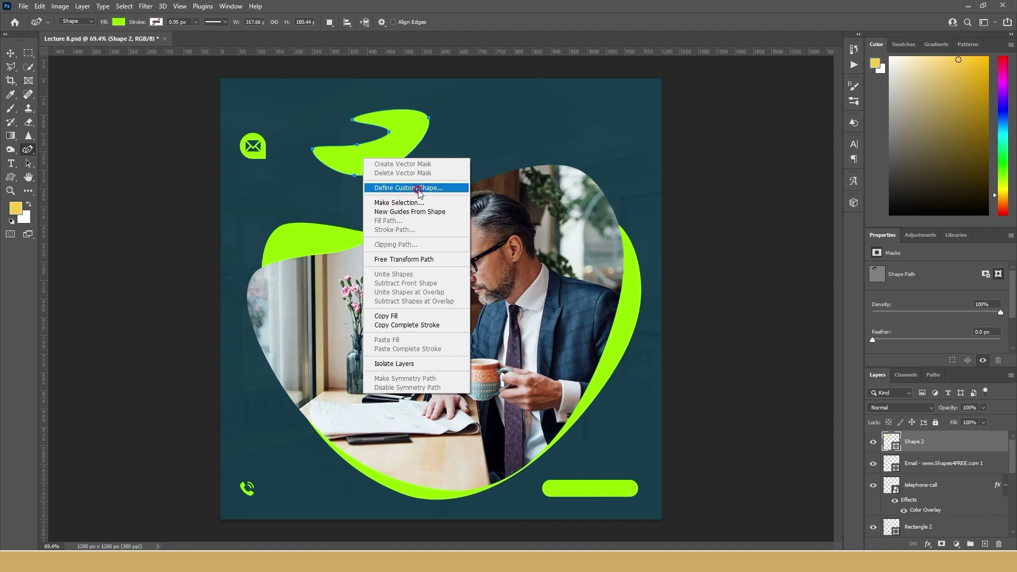
{"action": "left_click", "coordinate": [418, 189]}
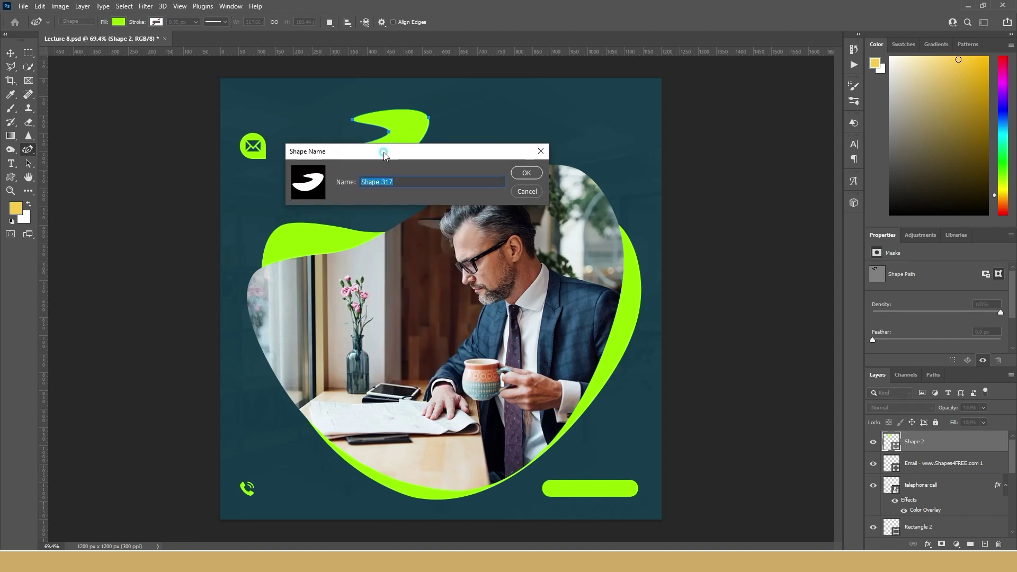
{"action": "left_click_drag", "start_coordinate": [381, 148], "coordinate": [545, 132]}
{"action": "left_click", "coordinate": [689, 152]}
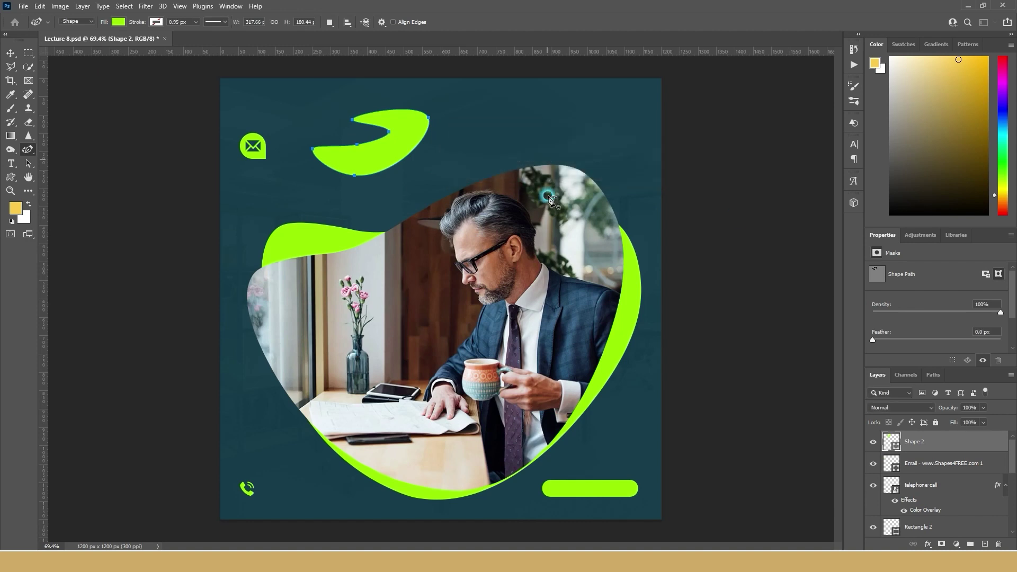
{"action": "left_click", "coordinate": [13, 178]}
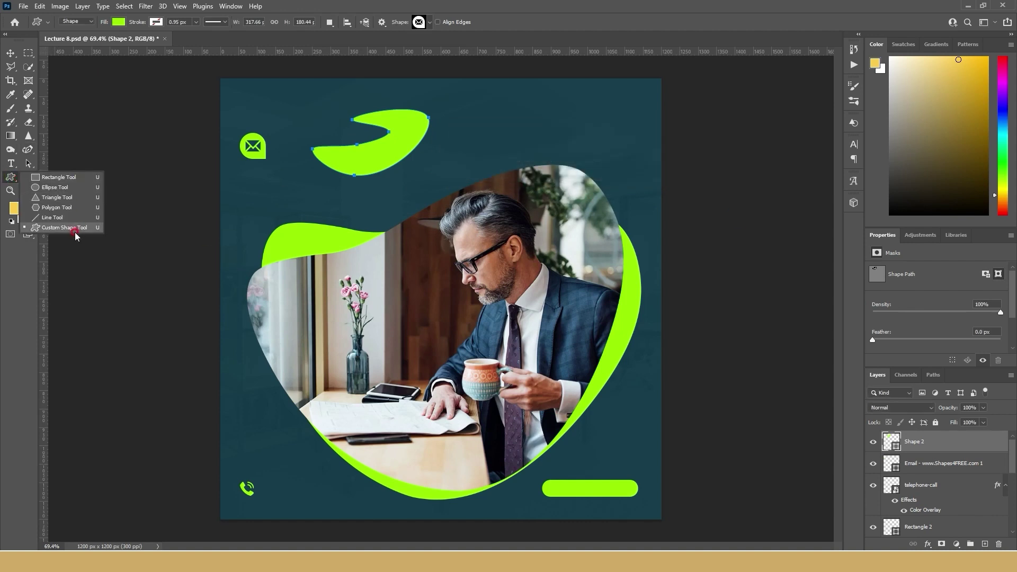
Delete the newly saved swoosh shape from the custom shape library
{"action": "left_click", "coordinate": [430, 22]}
{"action": "scroll", "coordinate": [392, 82], "scroll_direction": "down", "scroll_amount": 5}
{"action": "scroll", "coordinate": [382, 85], "scroll_direction": "down", "scroll_amount": 5}
{"action": "left_click", "coordinate": [367, 96]}
{"action": "right_click", "coordinate": [365, 103]}
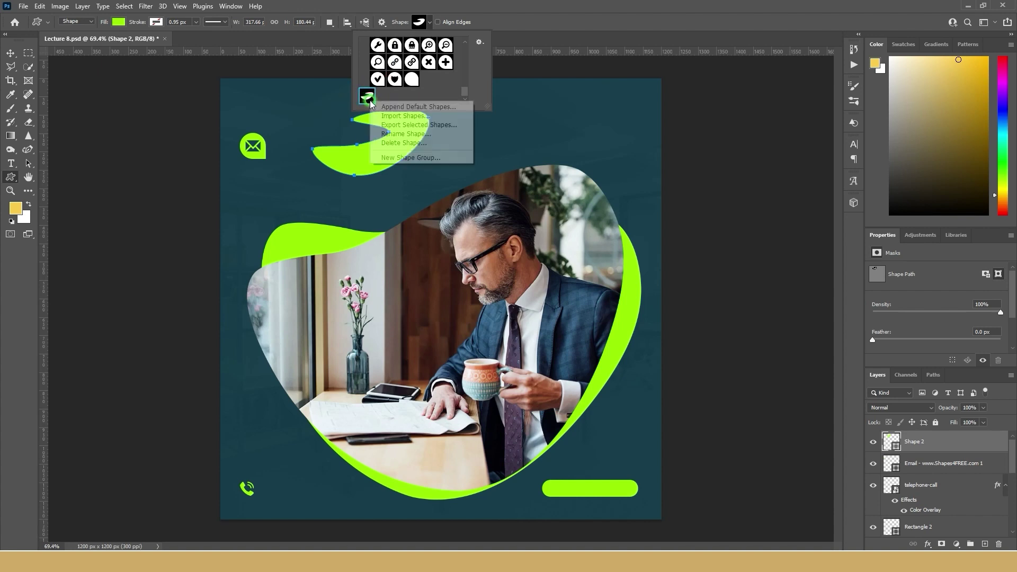
{"action": "left_click", "coordinate": [419, 143]}
{"action": "left_click", "coordinate": [457, 207]}
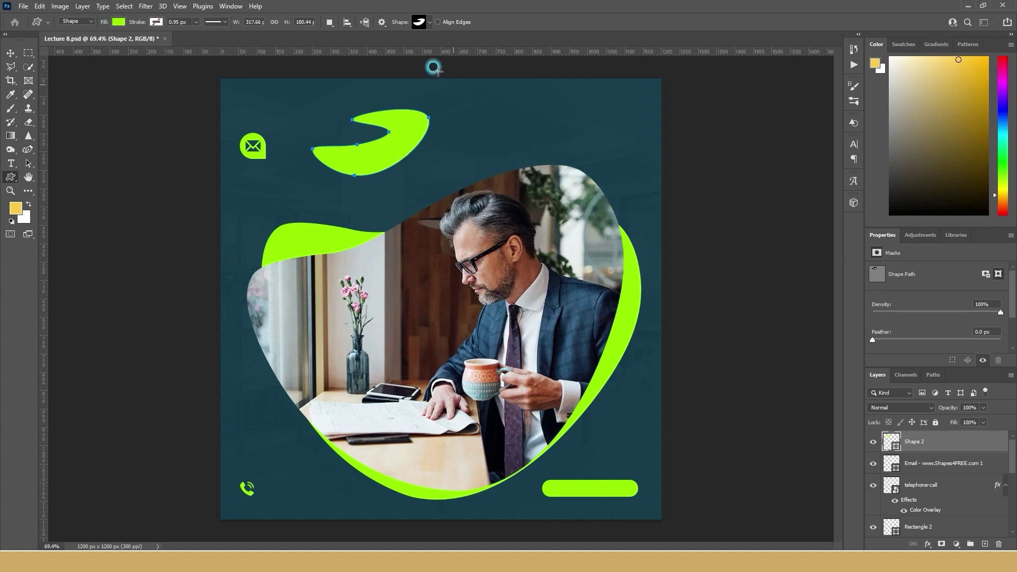
Browse the dotted-grid shape's options and the picker's gear menu, then close the shape list
{"action": "left_click", "coordinate": [429, 22]}
{"action": "scroll", "coordinate": [418, 93], "scroll_direction": "up", "scroll_amount": 2}
{"action": "scroll", "coordinate": [403, 85], "scroll_direction": "up", "scroll_amount": 2}
{"action": "scroll", "coordinate": [385, 78], "scroll_direction": "up", "scroll_amount": 2}
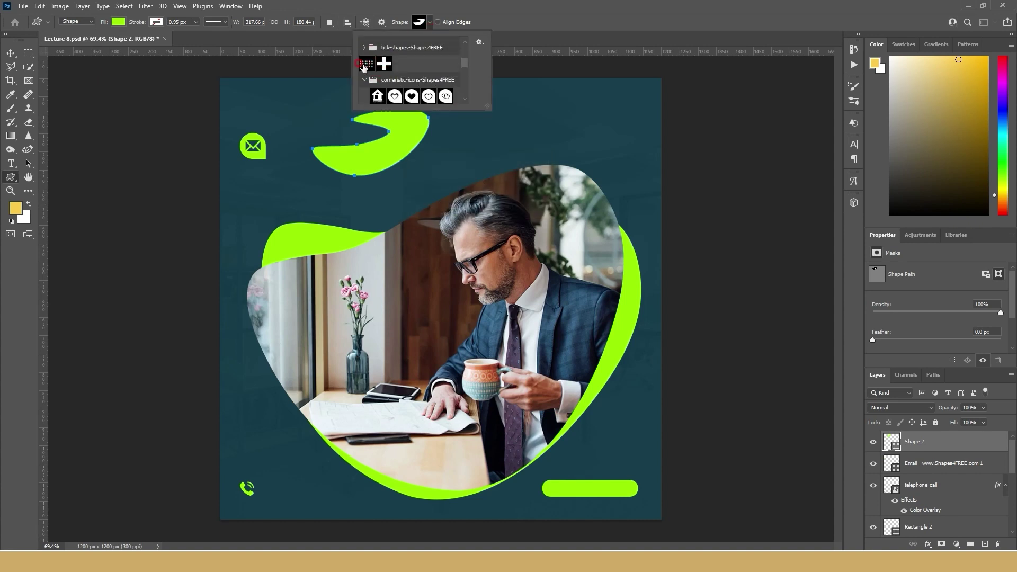
{"action": "left_click", "coordinate": [366, 64]}
{"action": "right_click", "coordinate": [369, 64]}
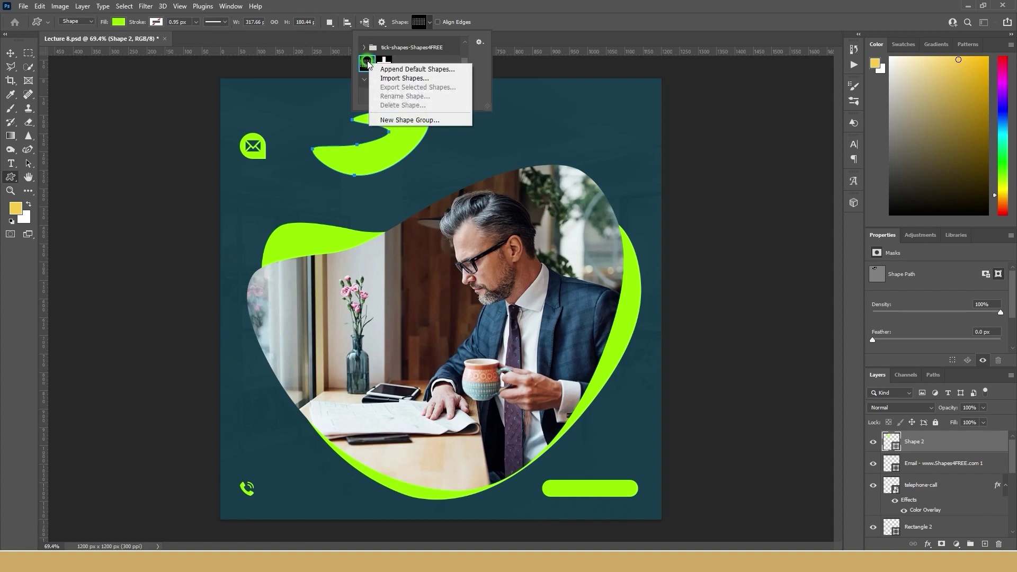
{"action": "left_click", "coordinate": [431, 81]}
{"action": "left_click", "coordinate": [480, 42]}
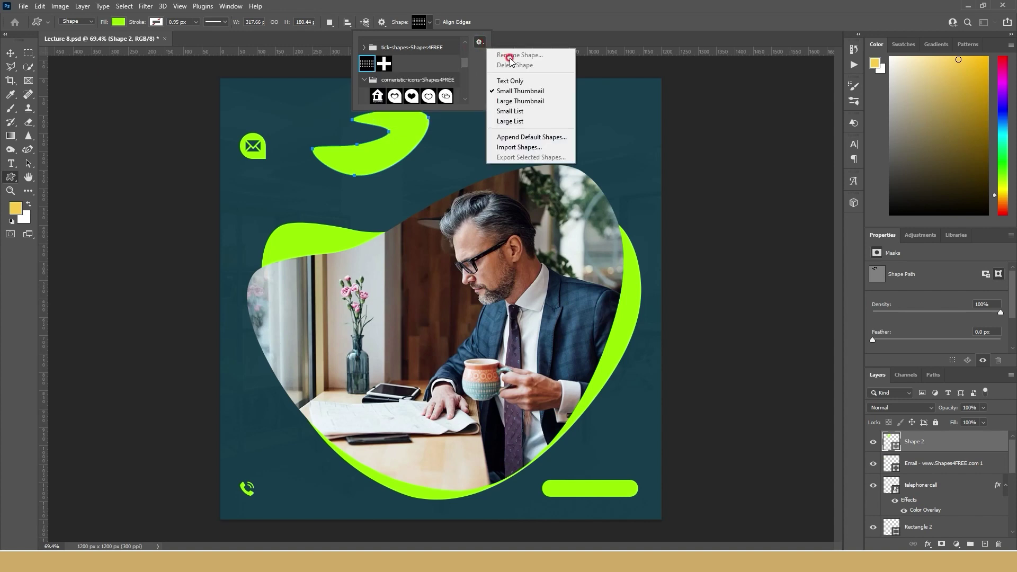
{"action": "left_click", "coordinate": [478, 43]}
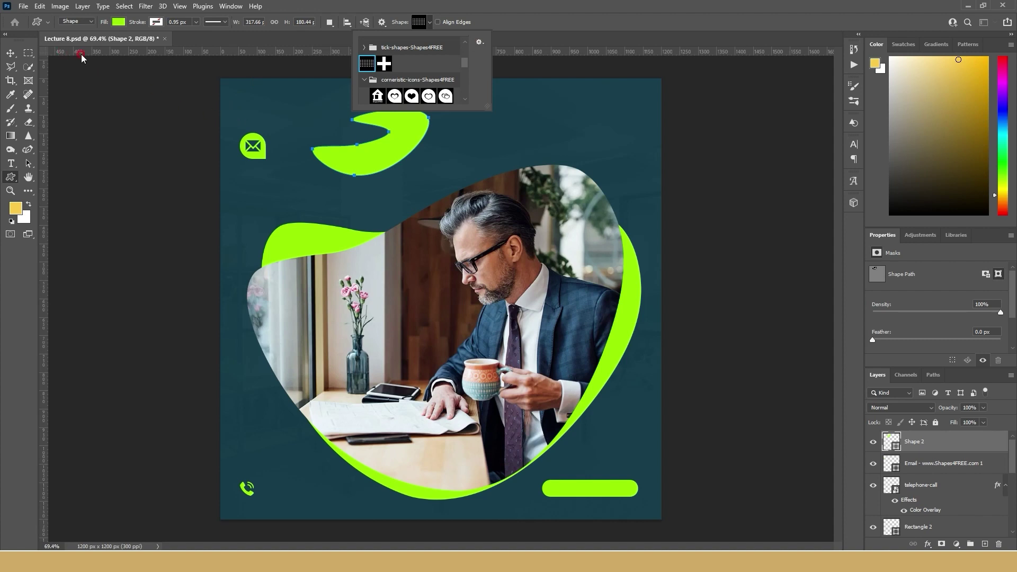
{"action": "left_click", "coordinate": [10, 52]}
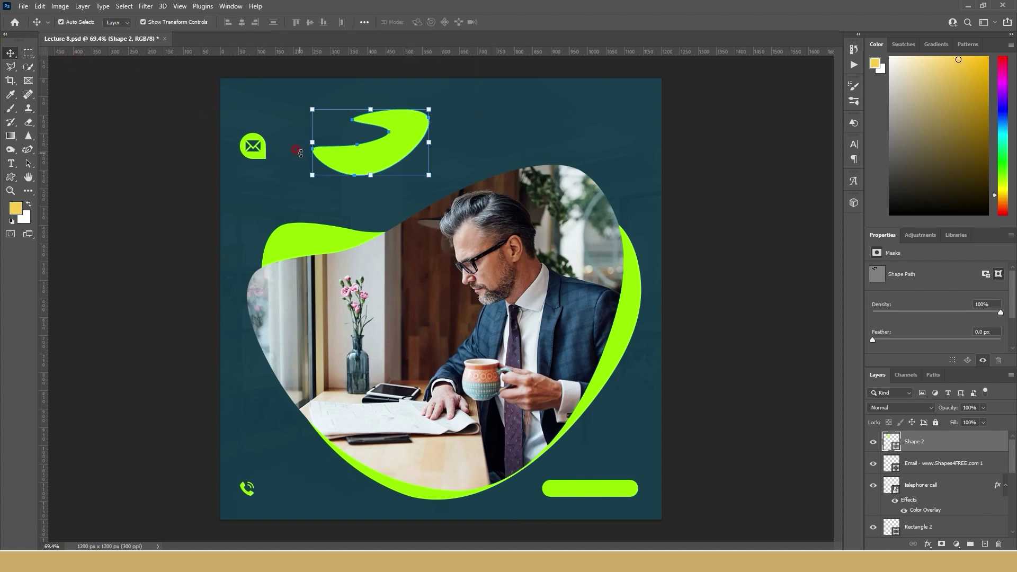
Delete the swoosh Shape 2 and the Email envelope layer, leaving telephone-call on top
{"action": "key", "text": "Delete"}
{"action": "left_click", "coordinate": [257, 151]}
{"action": "key", "text": "Delete"}
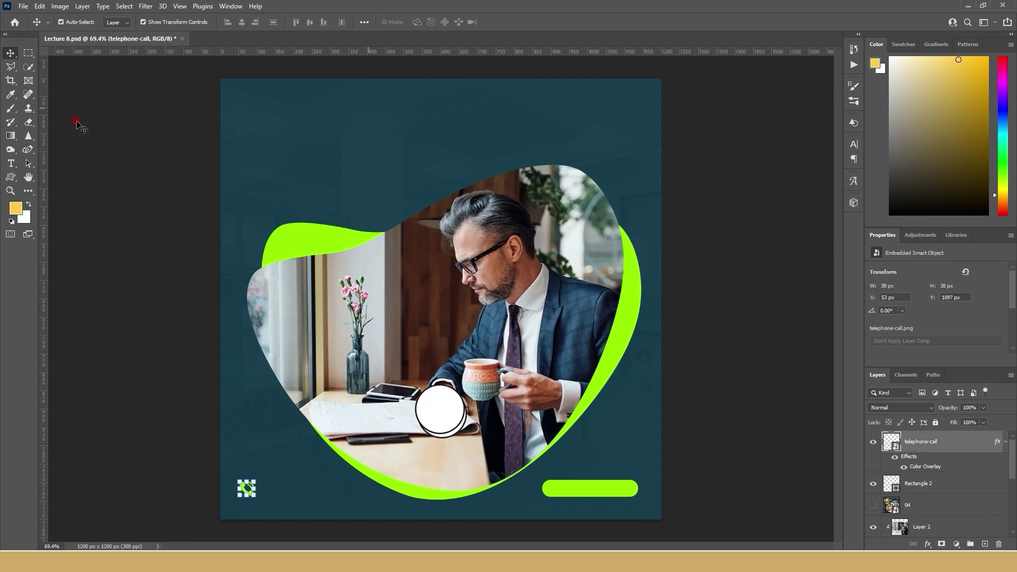